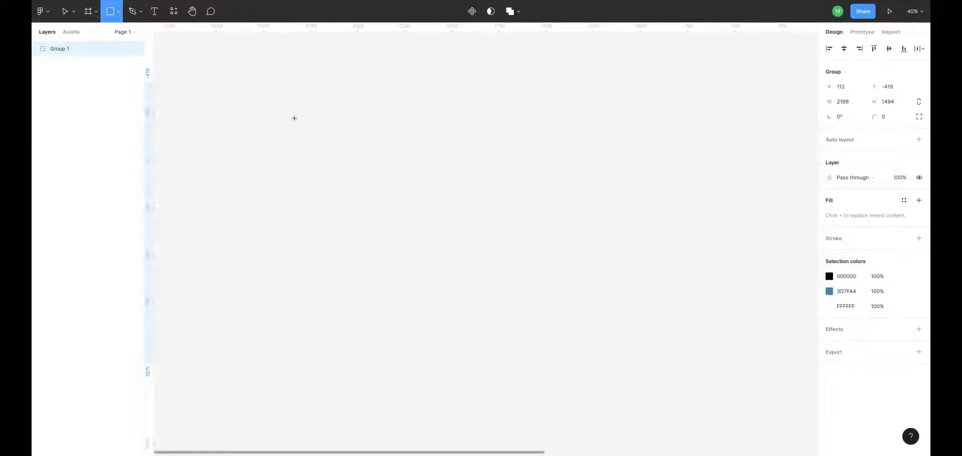
Draw the 546×725 card rectangle and give it an F3F3F3 fill.
drag(292, 116, 395, 253)
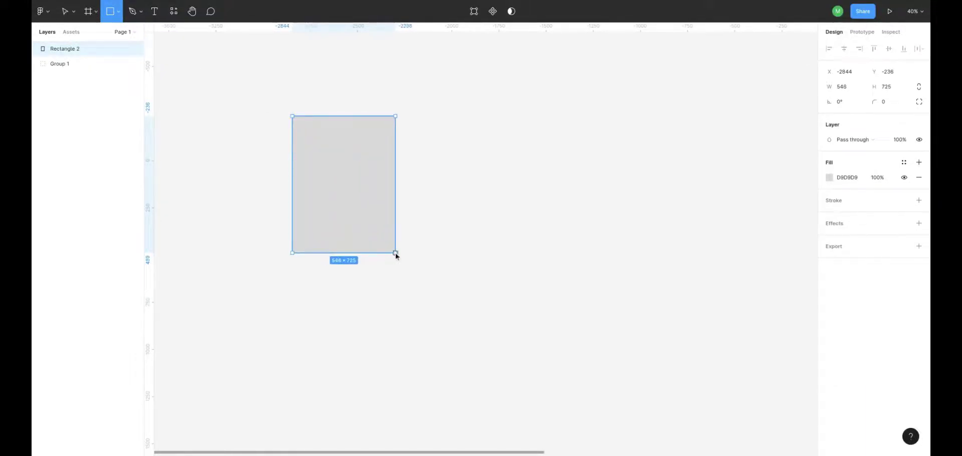
click(829, 177)
click(708, 195)
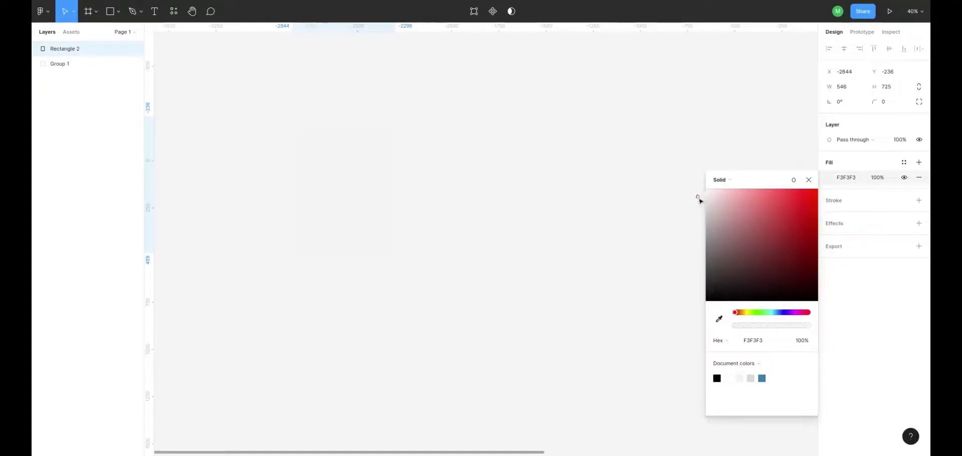
Add a 10% drop shadow to the card rectangle, then deselect it.
click(918, 222)
click(829, 239)
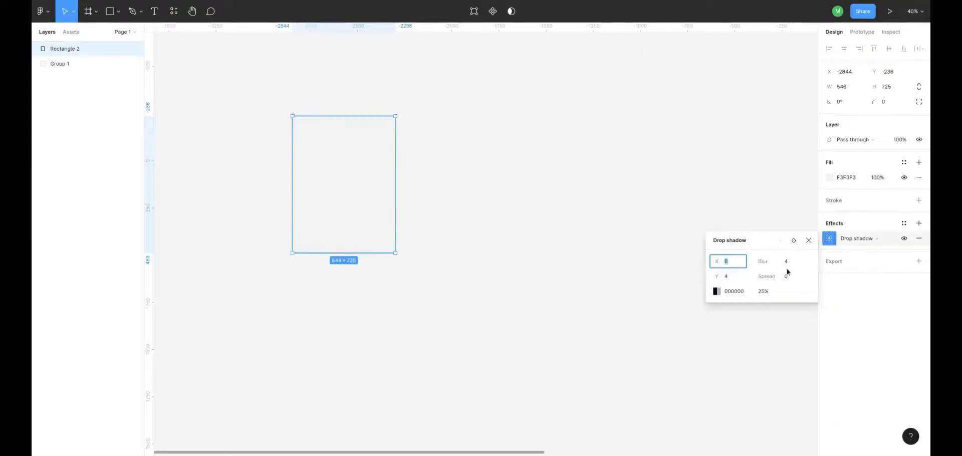
click(764, 291)
click(544, 176)
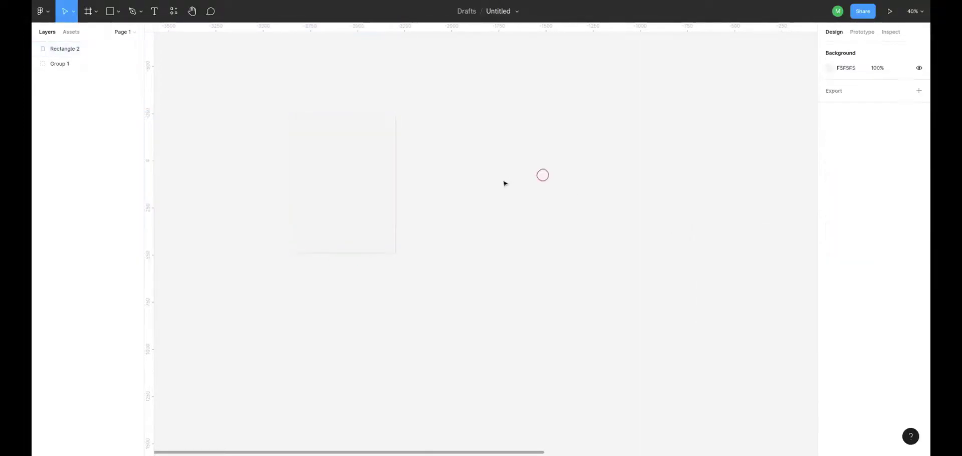
click(361, 171)
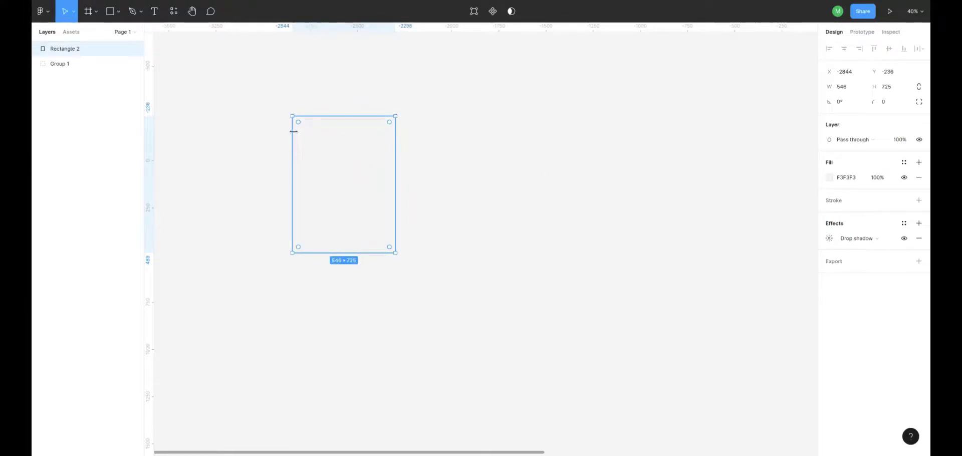
click(404, 182)
Paste the blue shoe image and place it in the card's upper centre.
key(ctrl+v)
mouse_move(487, 246)
mouse_down()
mouse_move(358, 161)
mouse_move(355, 176)
mouse_move(389, 182)
mouse_up()
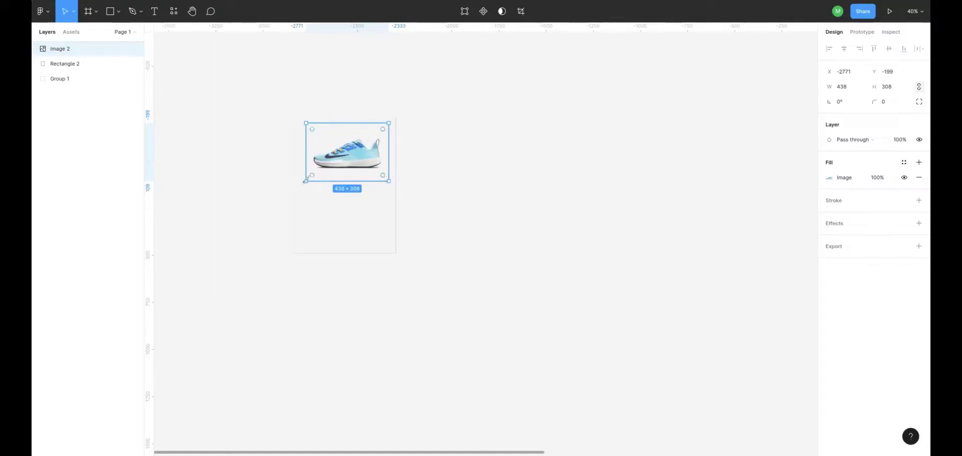
key(Escape)
Start a new text layer just below the shoe image.
key(ctrl+a)
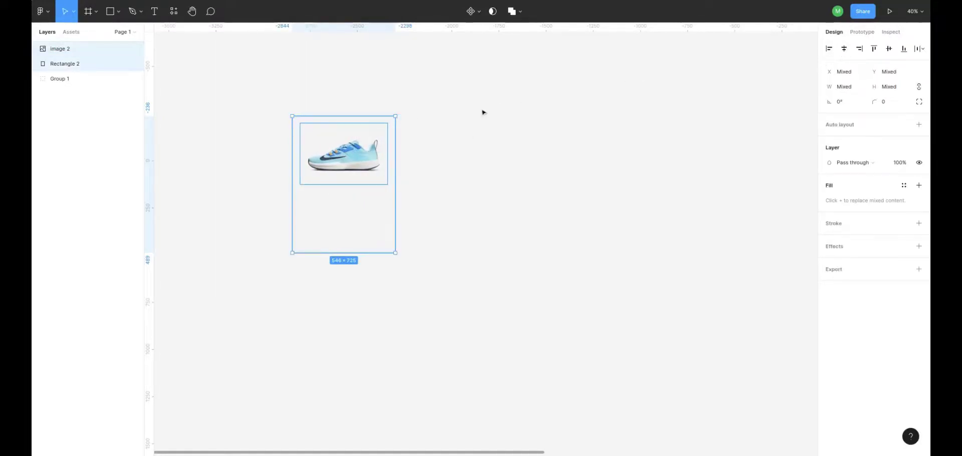
key(t)
click(320, 188)
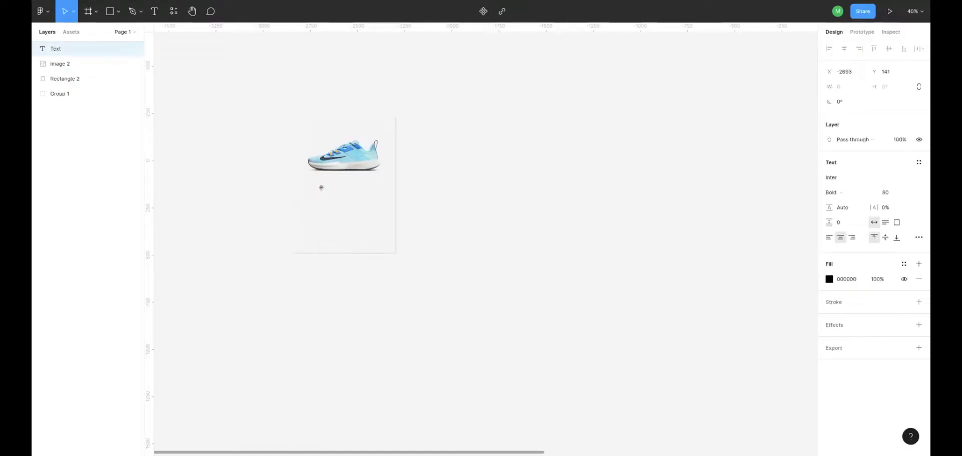
Add a BLUE SHOE title at size 36, centred under the shoe.
text(BLUE SHOE)
key(Escape)
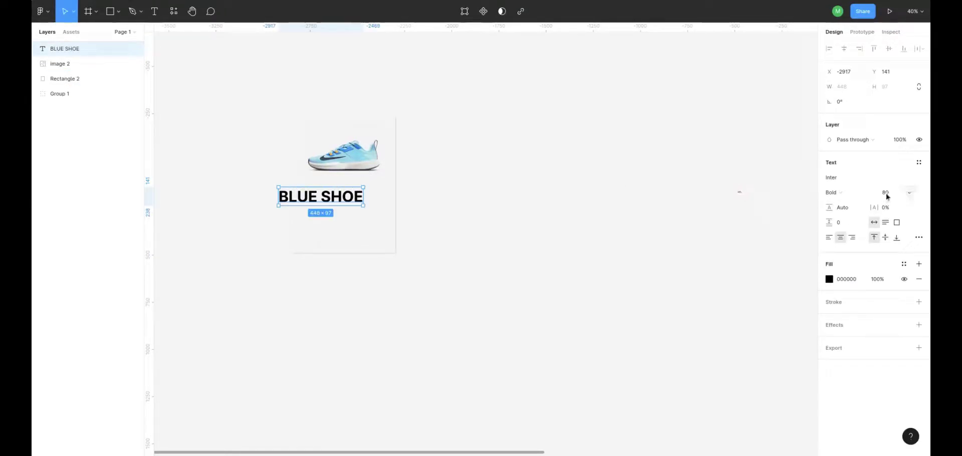
text(36)
key(Return)
drag(333, 194, 356, 188)
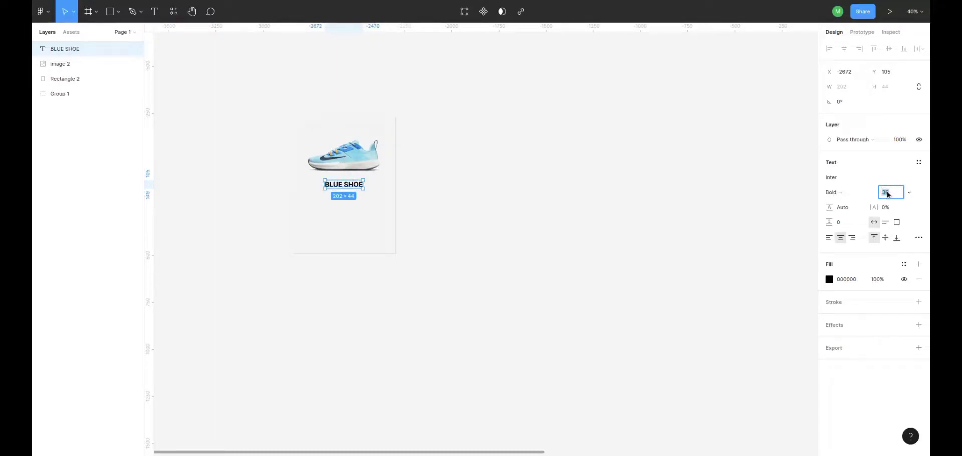
text(42)
Duplicate the title as a Regular 32 line reading WHATEVER BRAND.
key(ctrl+d)
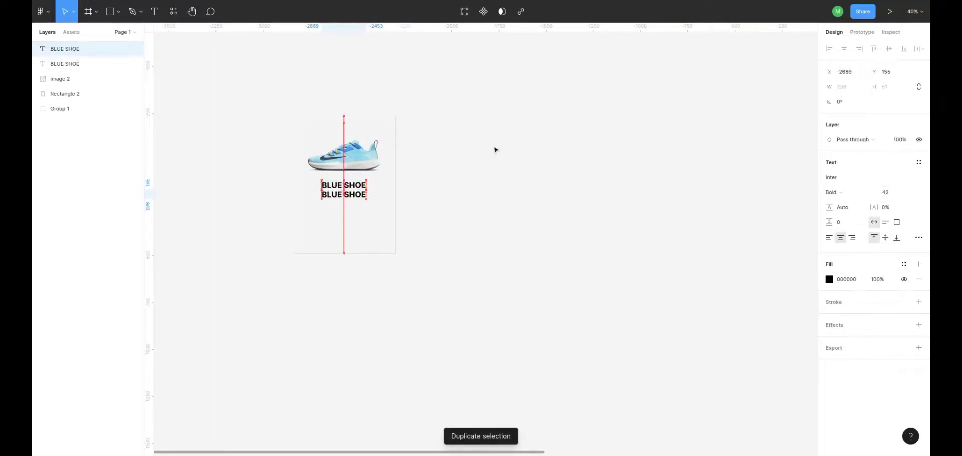
click(841, 192)
click(846, 192)
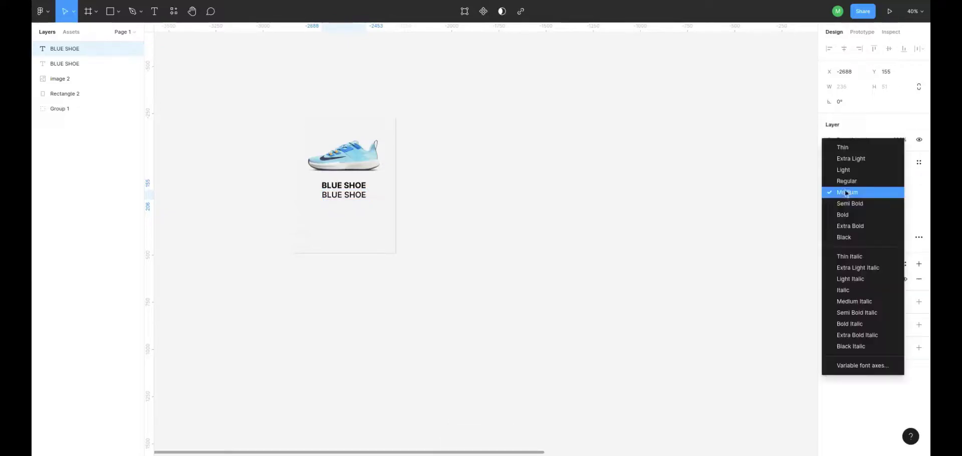
key(Escape)
text(32)
key(Return)
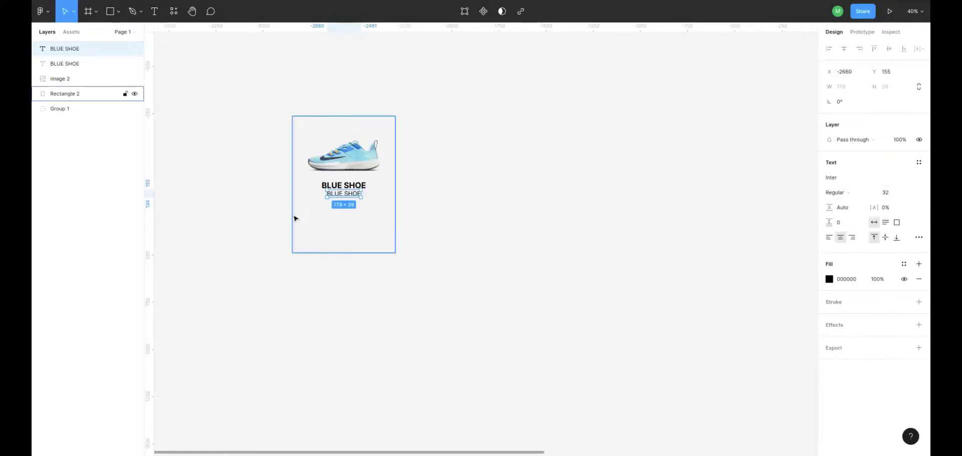
double_click(345, 194)
text(WHATEVER BRAND)
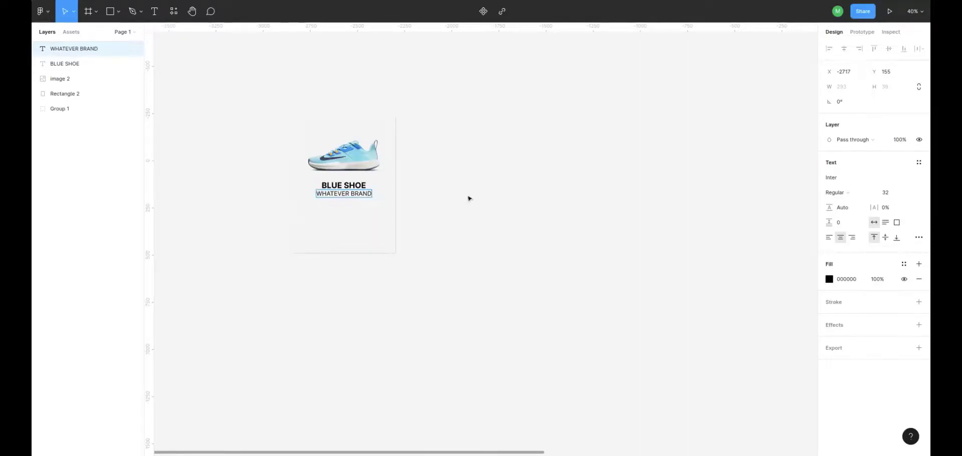
key(Escape)
key(Down)
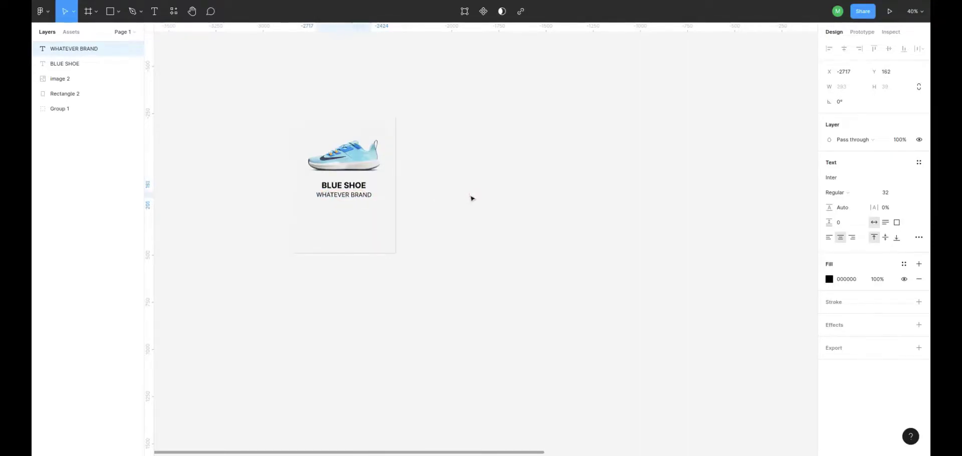
Duplicate the BLUE SHOE title and move the copy down the card.
click(343, 185)
key(ctrl+d)
drag(351, 185, 359, 207)
Turn the title copy into a size 60 $183.94 price line.
click(885, 193)
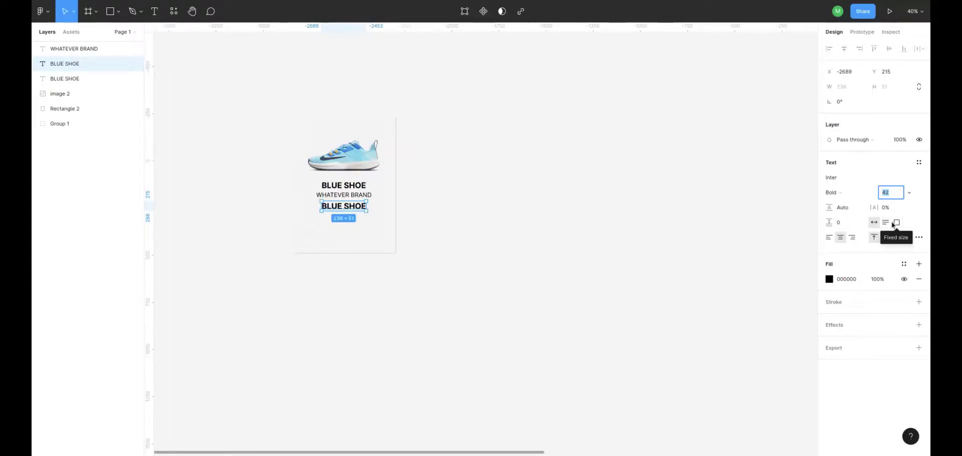
text(60)
key(Return)
double_click(371, 209)
text($)
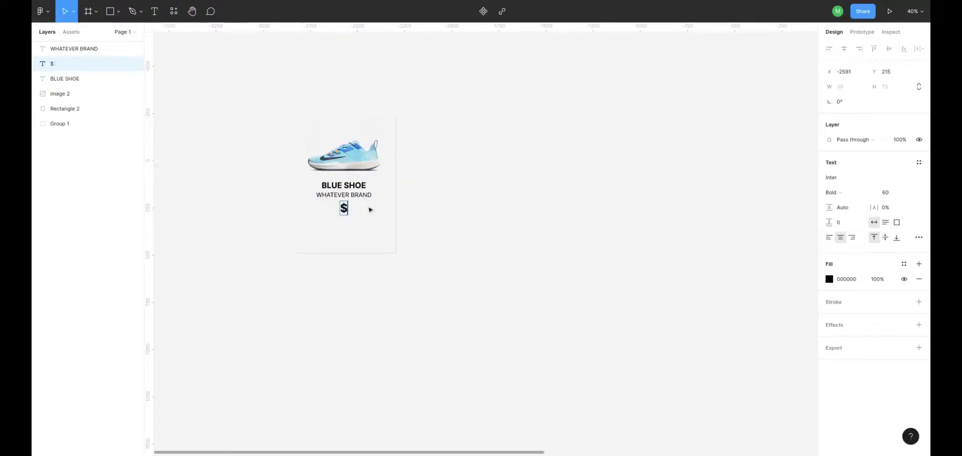
text(183.94)
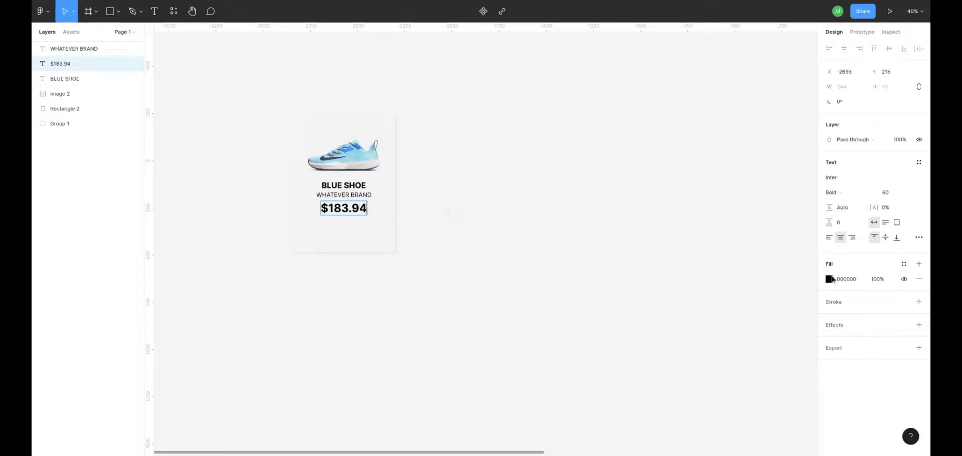
Colour the $183.94 price text blue.
click(829, 279)
click(778, 345)
drag(797, 266, 787, 333)
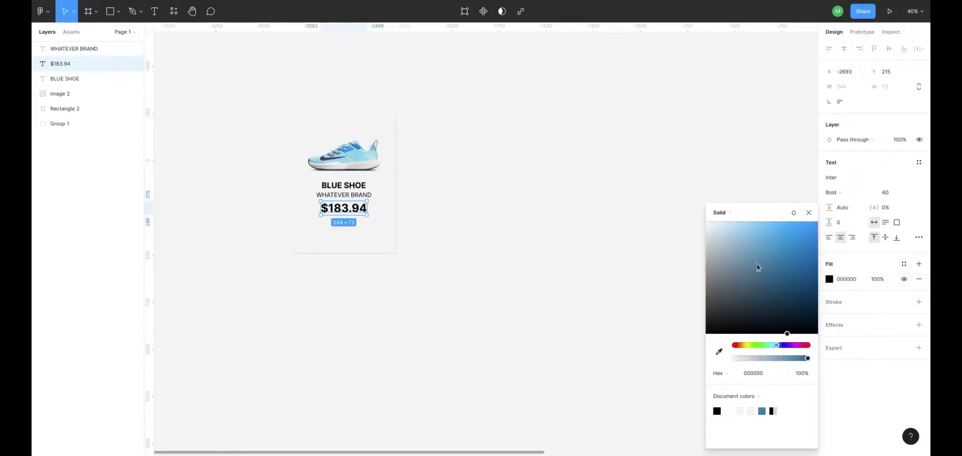
click(788, 257)
Copy the brand line below the price as a BUY NOW label on the right.
click(363, 195)
key(ctrl+d)
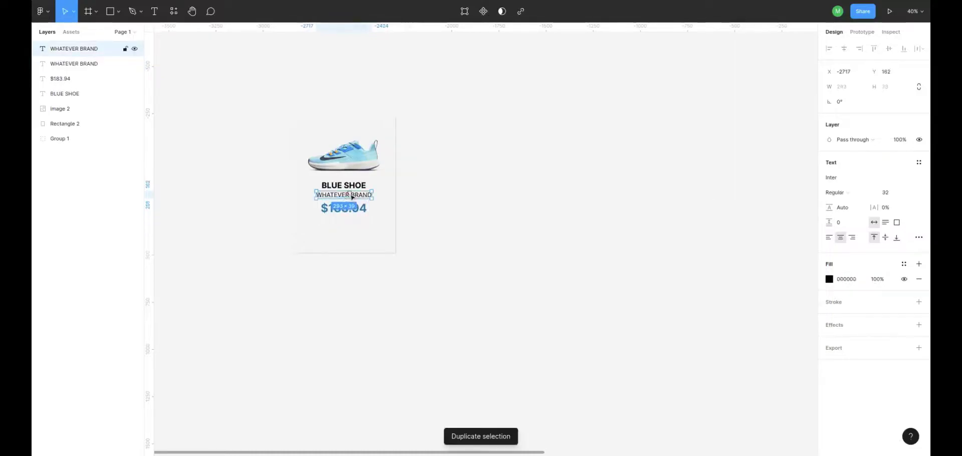
drag(363, 196, 379, 237)
double_click(380, 236)
text(BUY NOW)
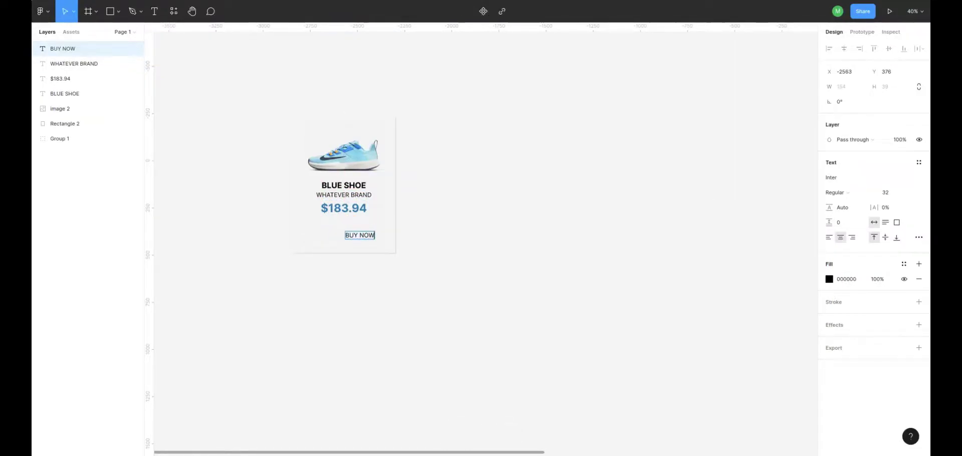
key(Escape)
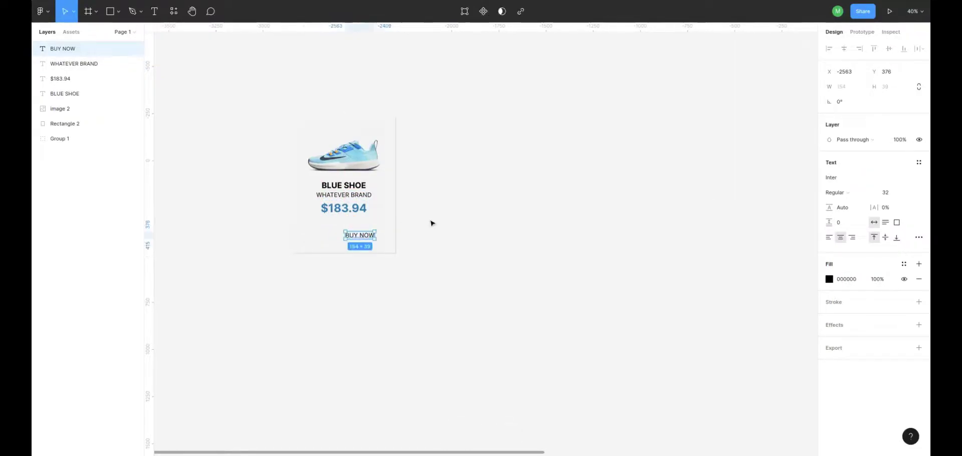
mouse_move(366, 239)
mouse_down()
mouse_move(378, 239)
mouse_move(324, 239)
mouse_up()
Duplicate BUY NOW into a MORE INFO label on the left.
key(ctrl+d)
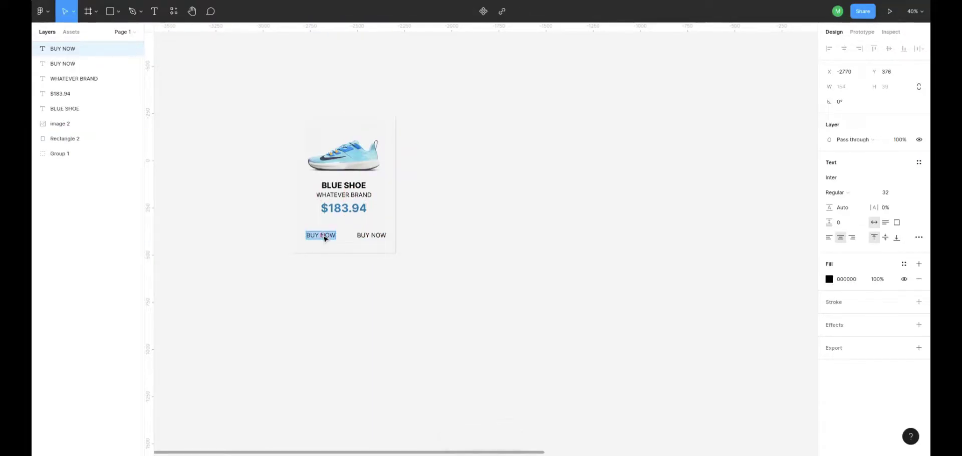
text(MORE INFO)
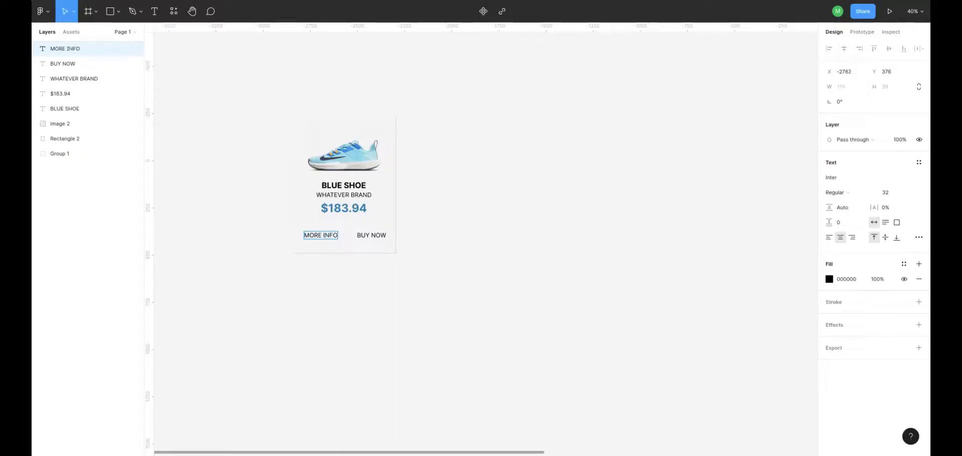
key(Escape)
key(r)
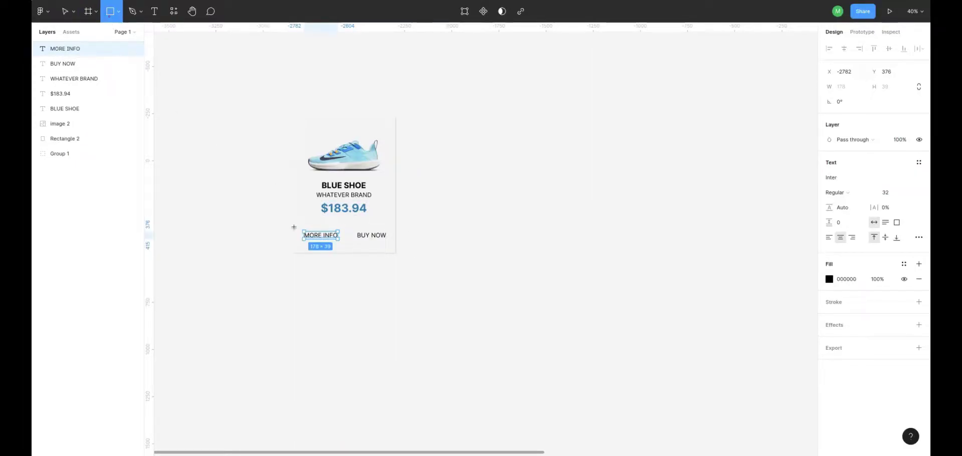
Draw two grey button rectangles and send them, with the card, to the back.
mouse_move(292, 234)
mouse_down()
mouse_move(345, 257)
mouse_move(359, 246)
mouse_up()
key(ctrl+d)
shift+click(389, 215)
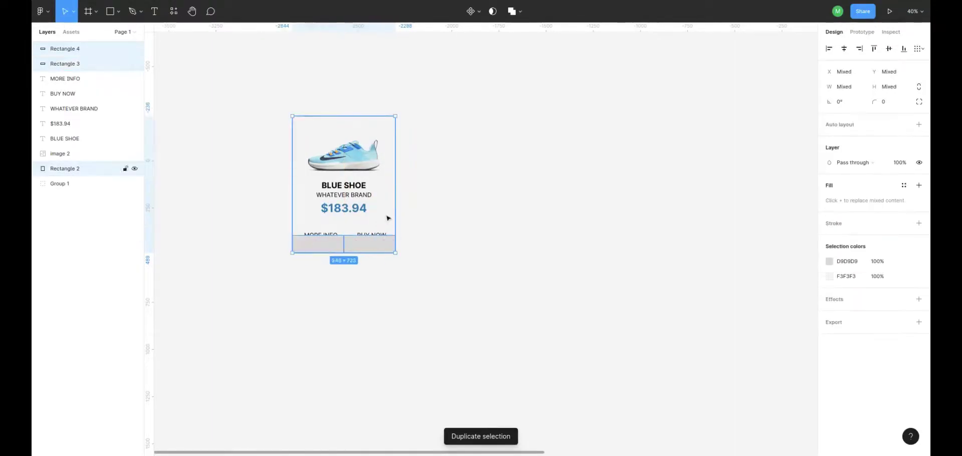
right_click(381, 216)
click(384, 262)
Move the MORE INFO and BUY NOW labels down onto the buttons.
click(373, 236)
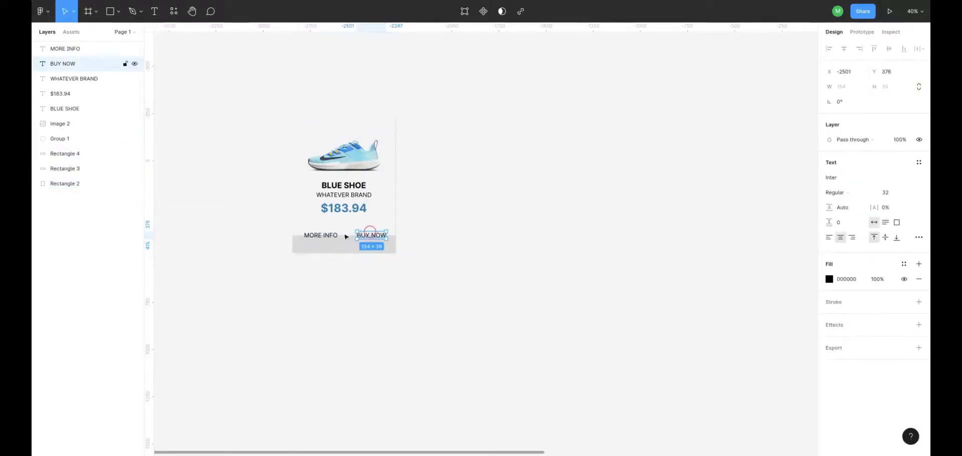
shift+click(323, 235)
drag(328, 233, 332, 236)
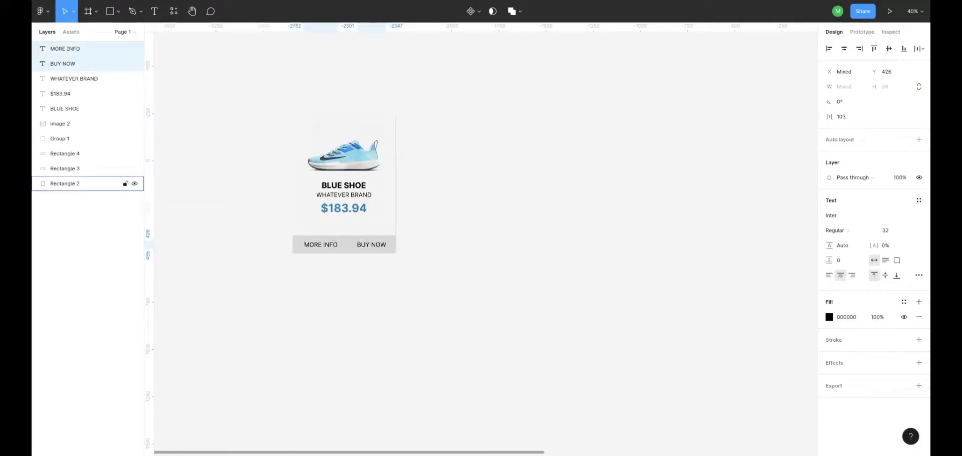
Centre MORE INFO and BUY NOW within their grey button rectangles.
click(298, 240)
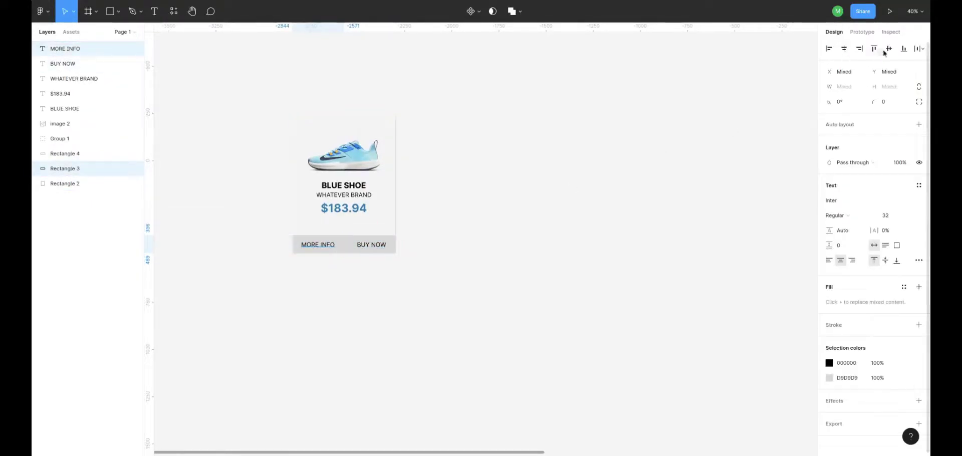
click(888, 49)
click(371, 240)
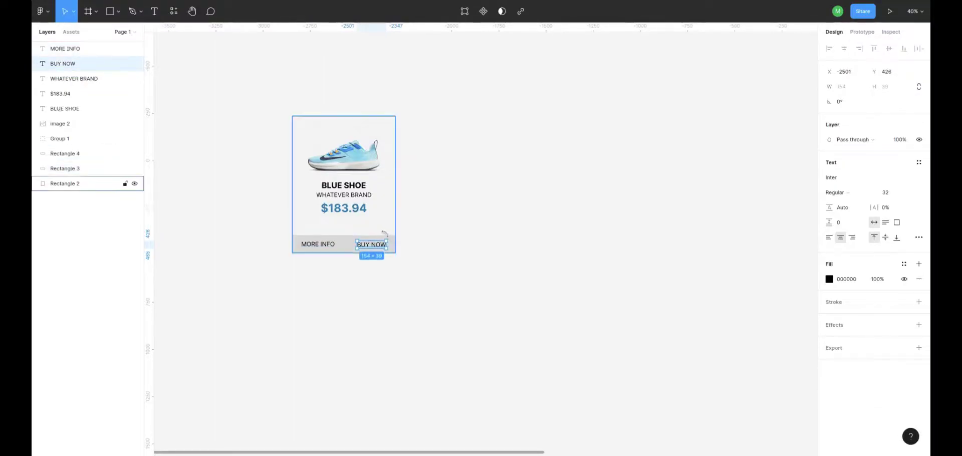
shift+click(394, 248)
click(844, 49)
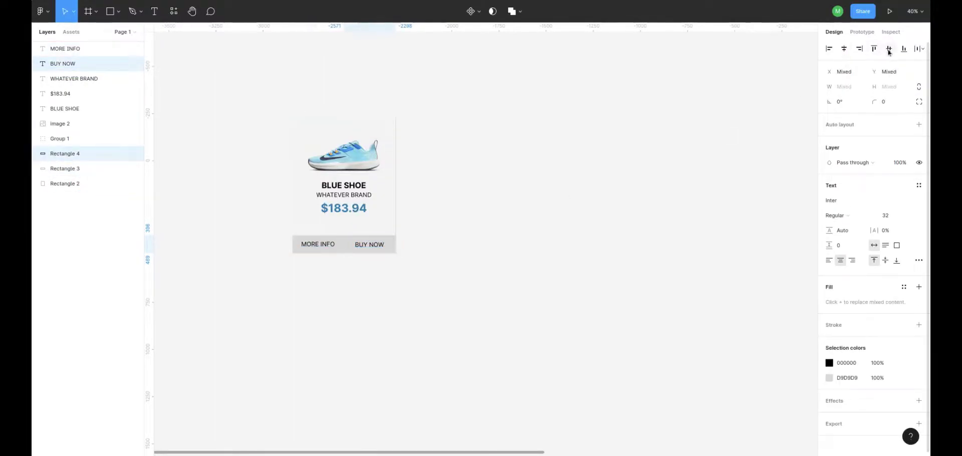
click(416, 263)
drag(409, 244, 330, 248)
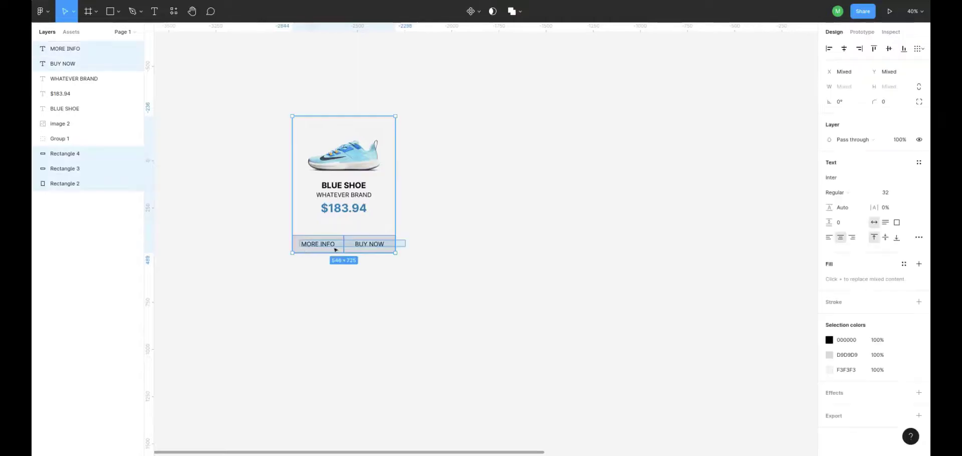
Fill the BUY NOW button with the price's blue 2F7BB2 using the eyedropper.
click(435, 226)
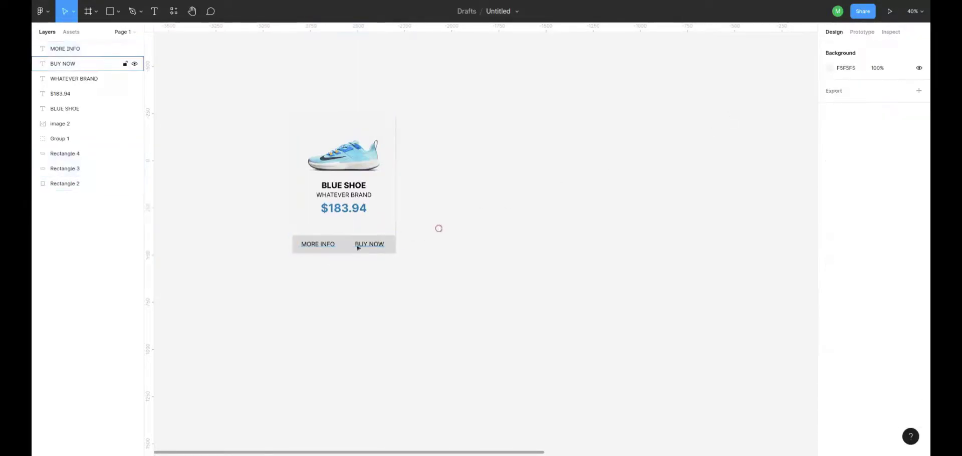
click(337, 235)
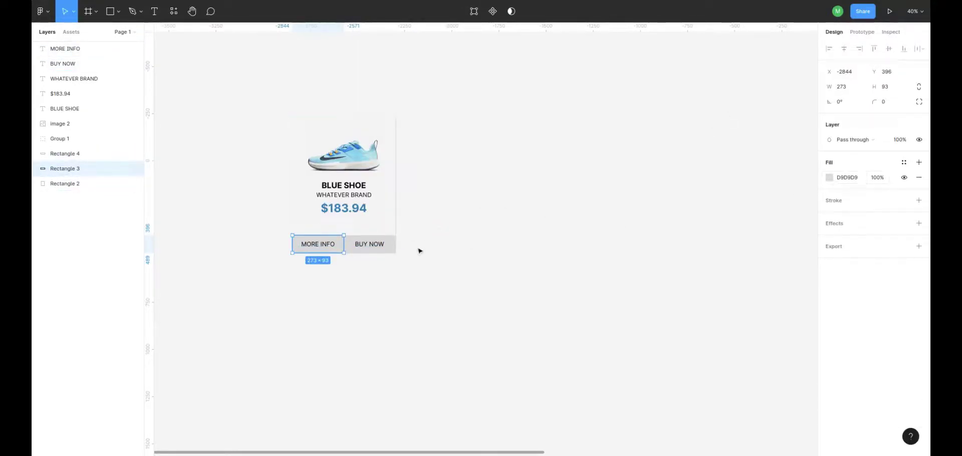
click(391, 243)
click(830, 178)
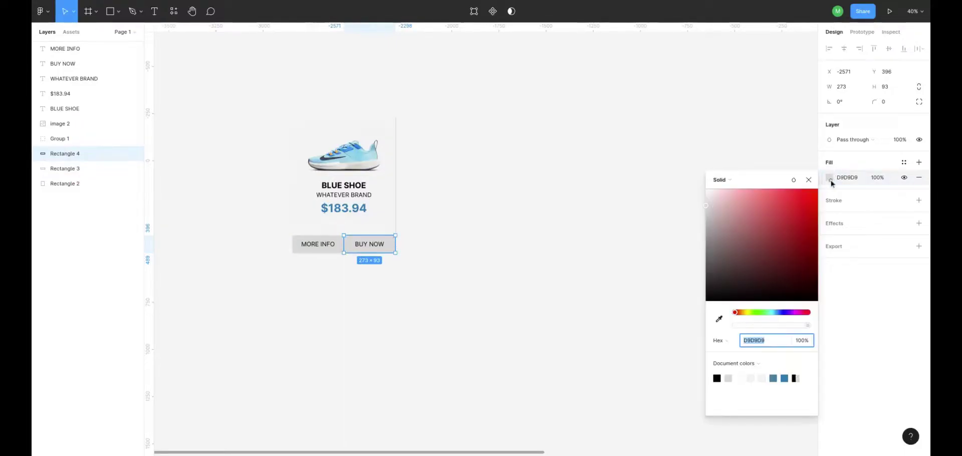
click(719, 318)
click(365, 207)
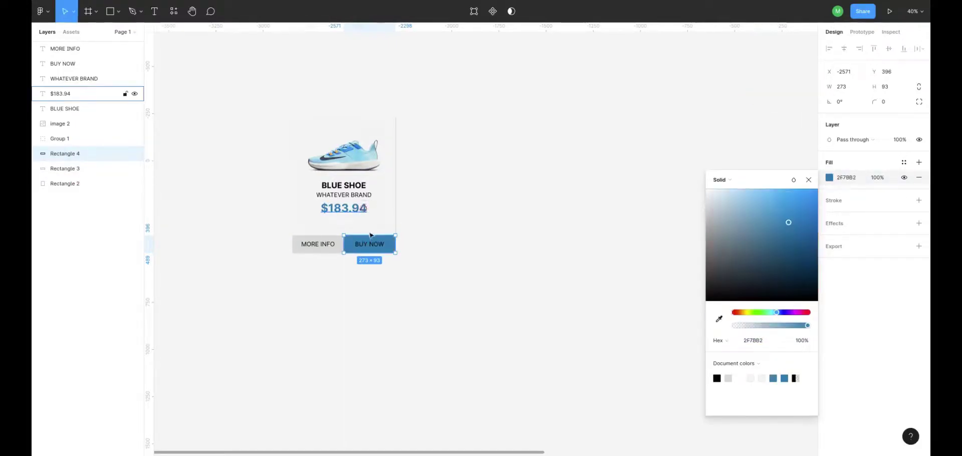
Make the BUY NOW label text white (FFFFFF).
click(374, 248)
click(829, 279)
text(FFFFFF)
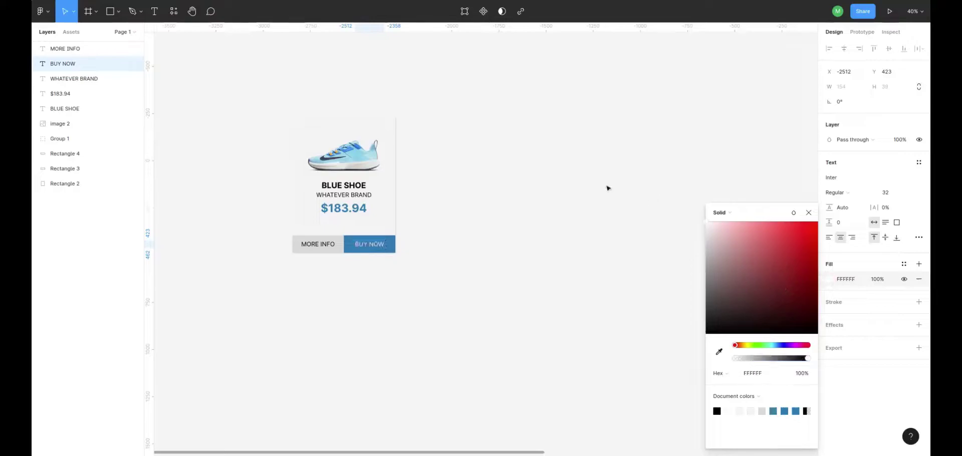
click(567, 183)
Move both buttons up under the price so the card ends at them.
drag(413, 228, 283, 255)
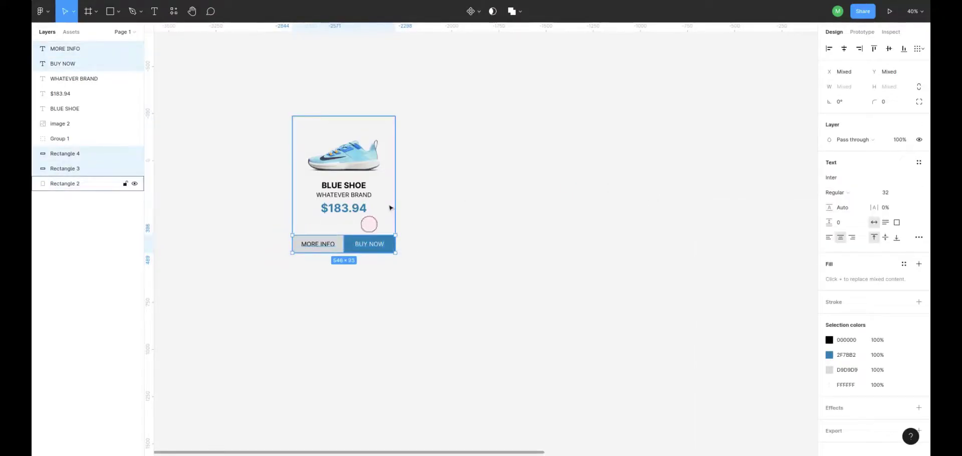
drag(370, 221, 390, 205)
click(366, 246)
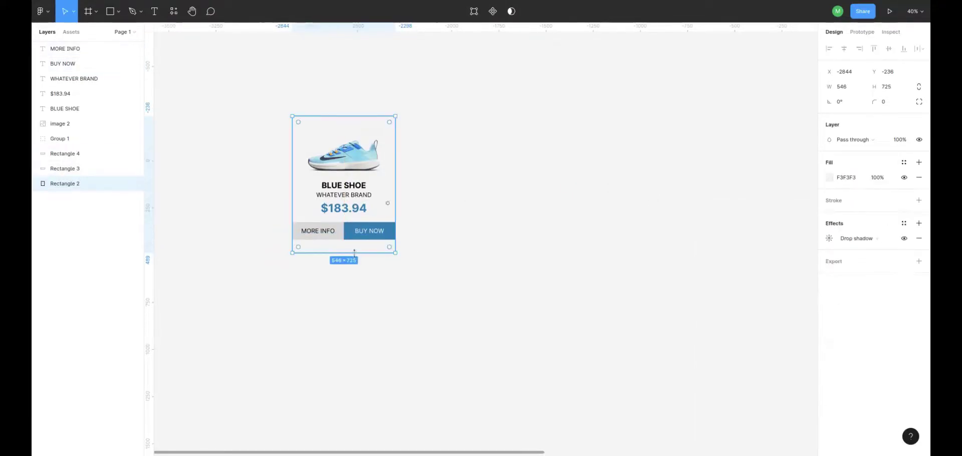
click(438, 218)
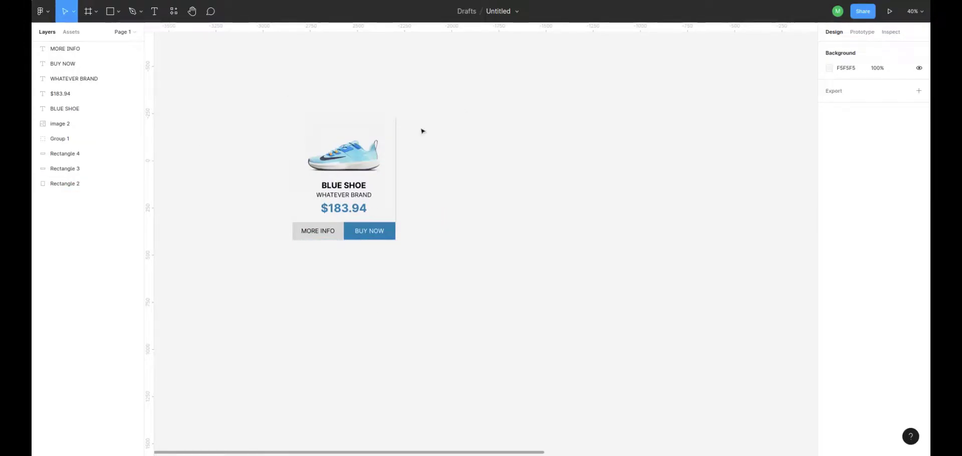
drag(425, 104, 273, 255)
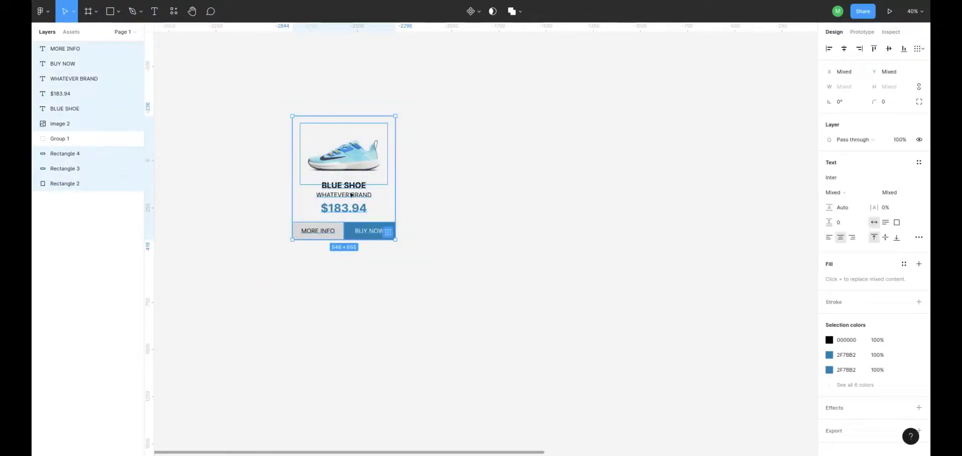
Group the card's layers and place a duplicate beside the original.
right_click(342, 180)
click(374, 281)
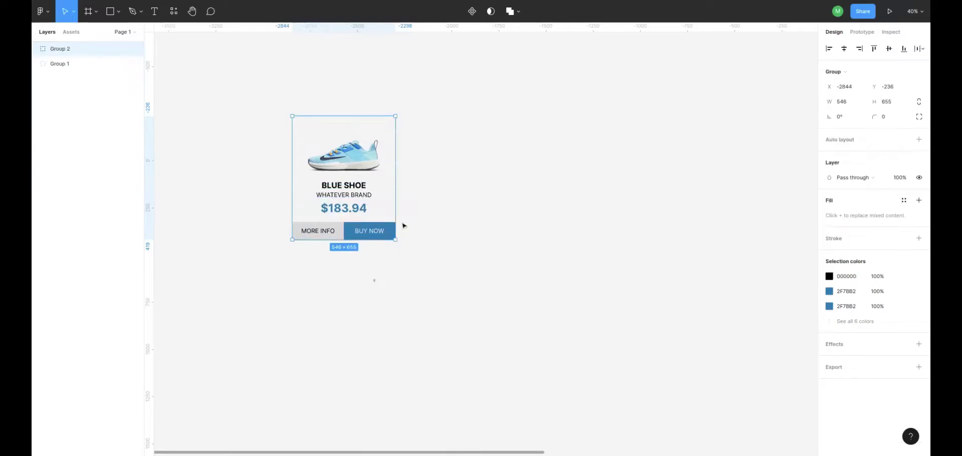
key(ctrl+d)
key(shift+Right)
key(shift+Right)
key(shift+Right)
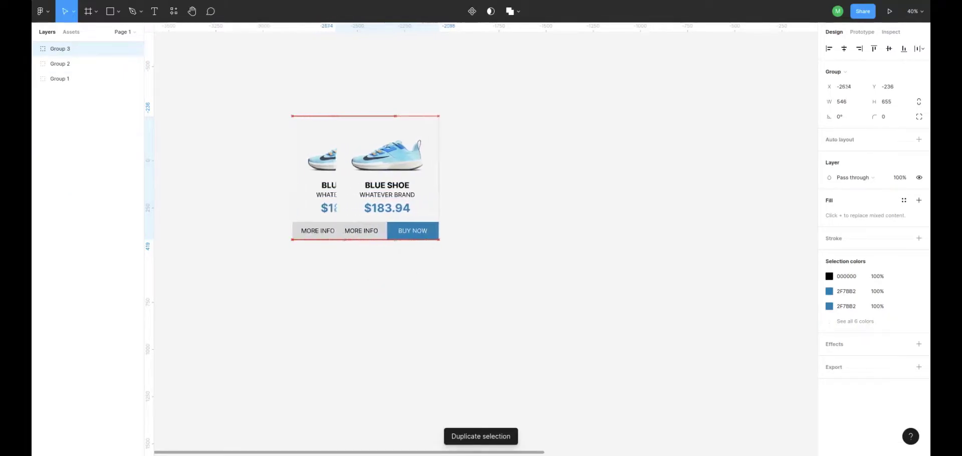
key(shift+Right)
key(shift+Right)
key(shift+Right)
key(shift+Right)
key(shift+Right)
key(shift+Right)
key(shift+Right)
key(shift+Right)
key(shift+Right)
key(shift+Right)
key(shift+Right)
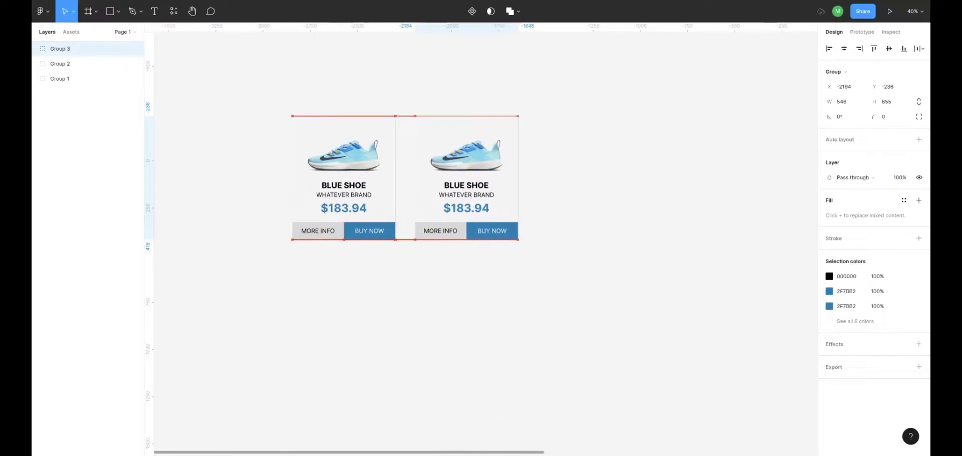
Make two more card copies and paste a green shoe into the second card.
key(ctrl+d)
key(ctrl+d)
ctrl+click(457, 168)
key(ctrl+v)
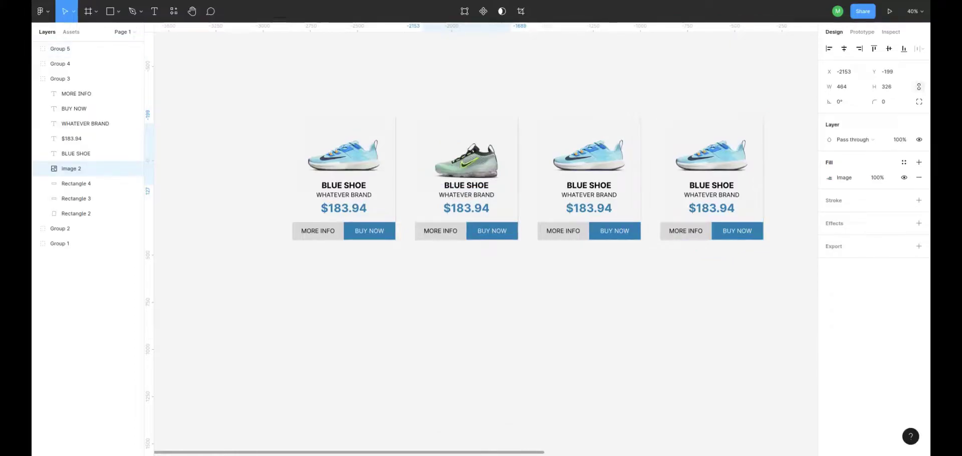
Raise the green shoe, paste a top-cropped black shoe into card three and an orange shoe into card four.
drag(481, 163, 482, 156)
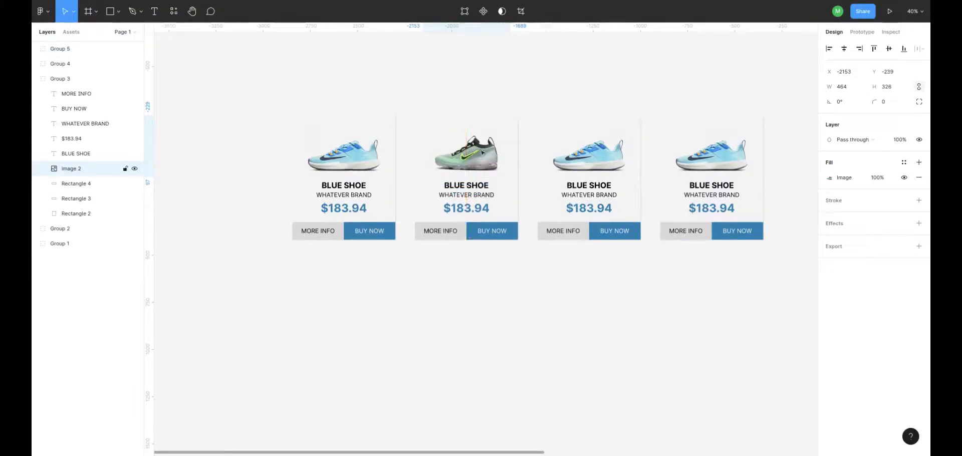
ctrl+click(589, 165)
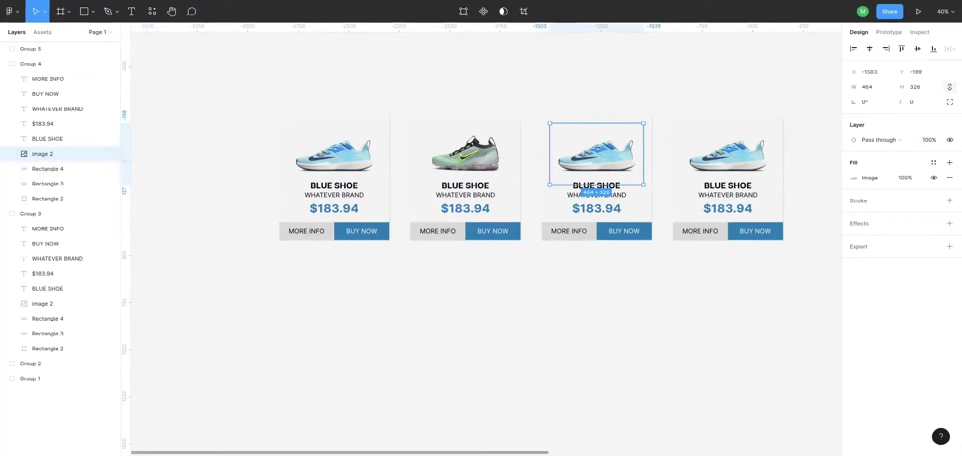
key(ctrl+v)
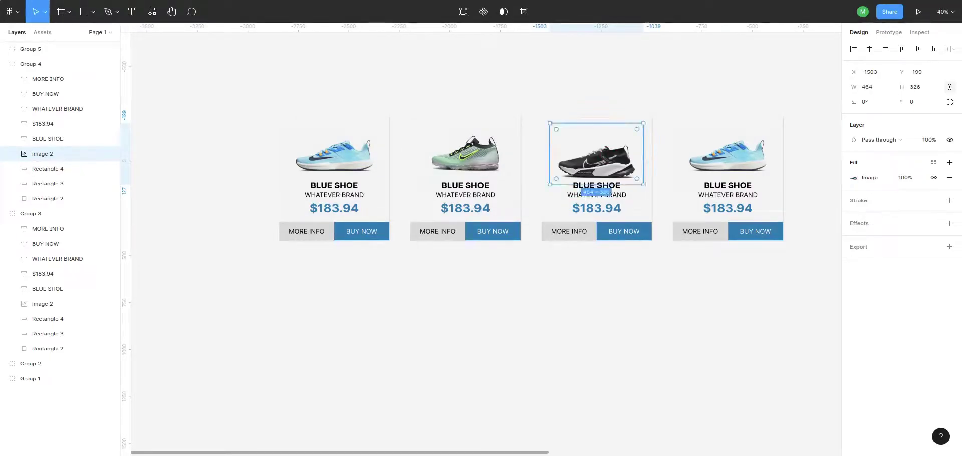
drag(610, 168, 611, 162)
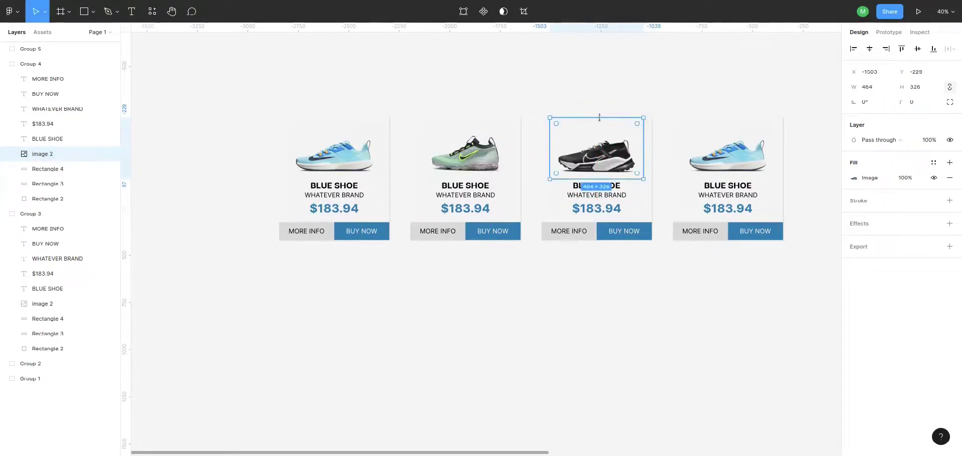
drag(609, 114, 609, 130)
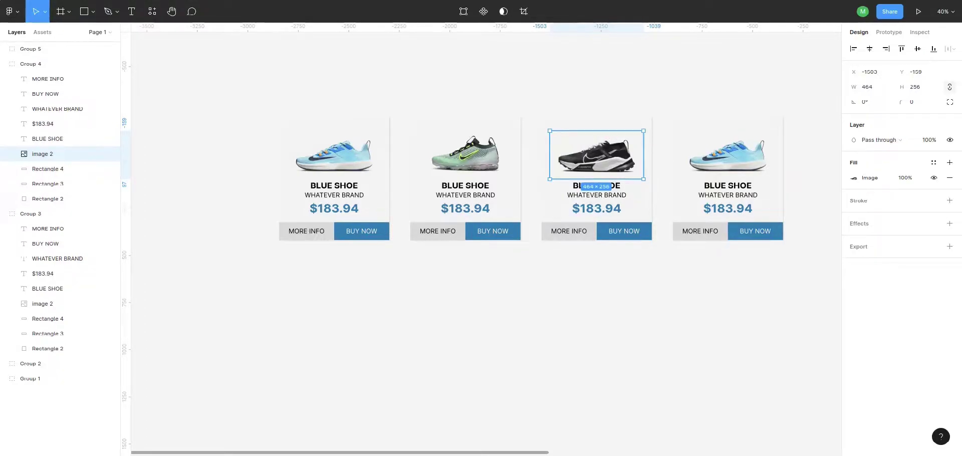
click(729, 155)
key(ctrl+v)
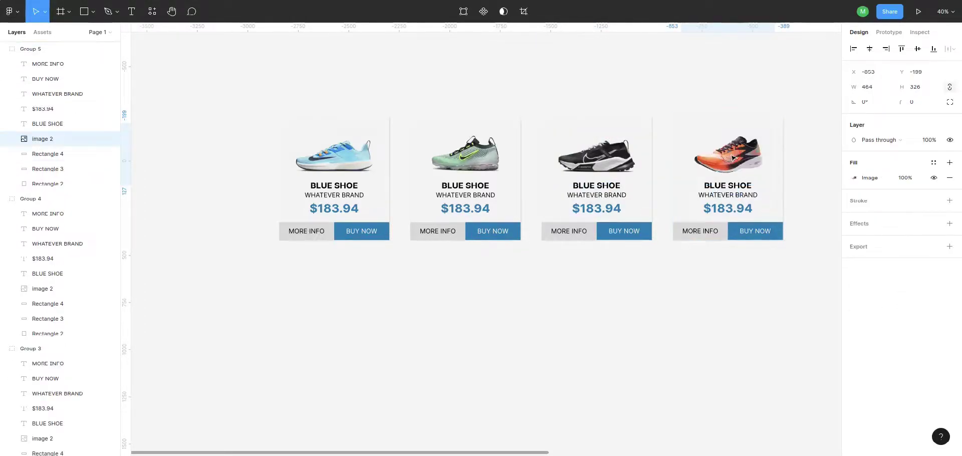
Retitle cards two to four as GREEN SHOE, BLACK SHOE and ORANGE SHOE.
click(454, 184)
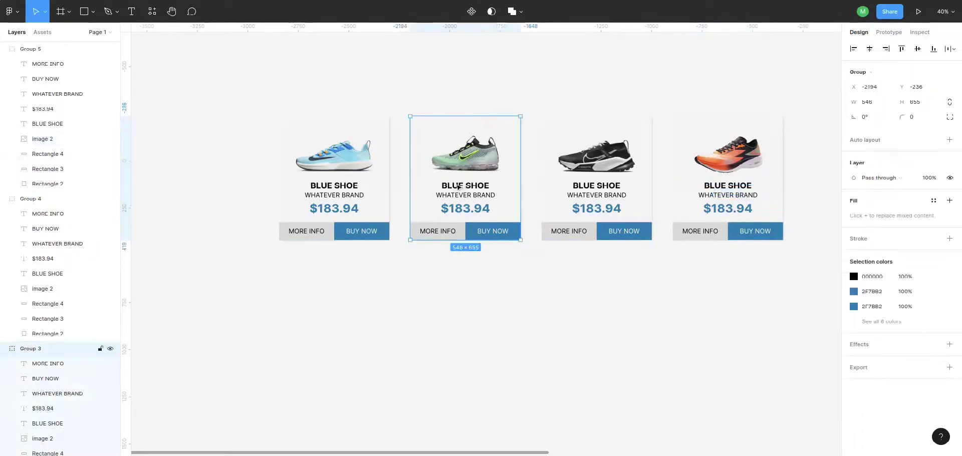
double_click(456, 184)
text(GREEN)
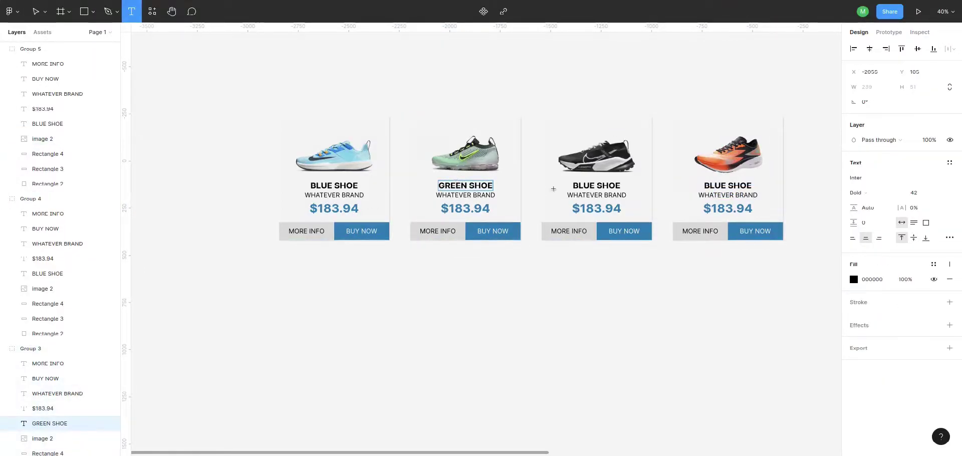
double_click(584, 185)
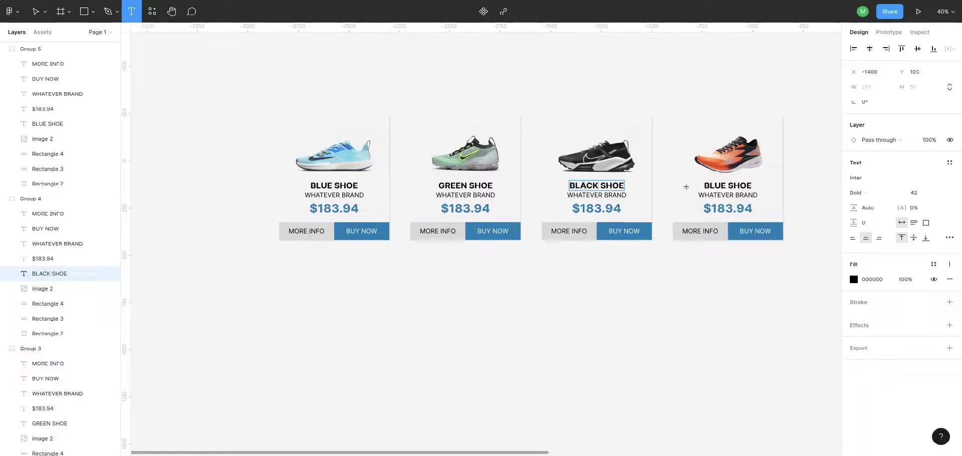
double_click(710, 185)
text(ORANGE)
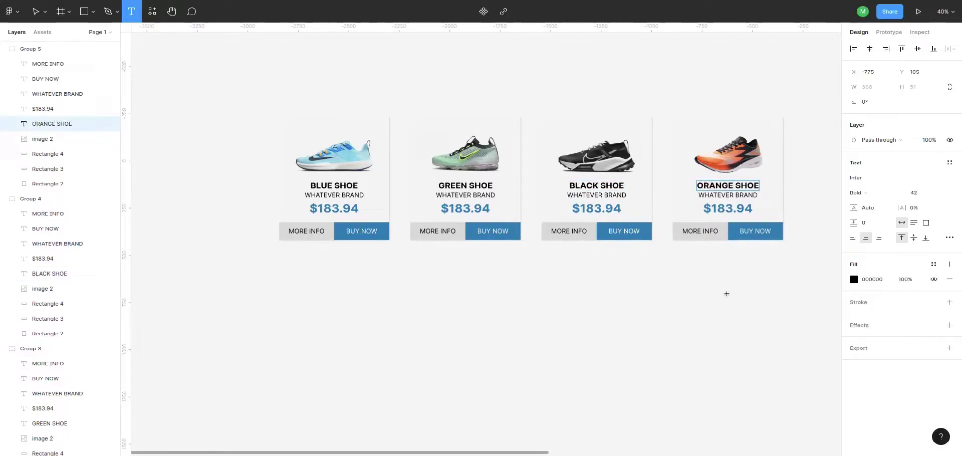
key(Escape)
key(Escape)
scroll(722, 289, right, 2)
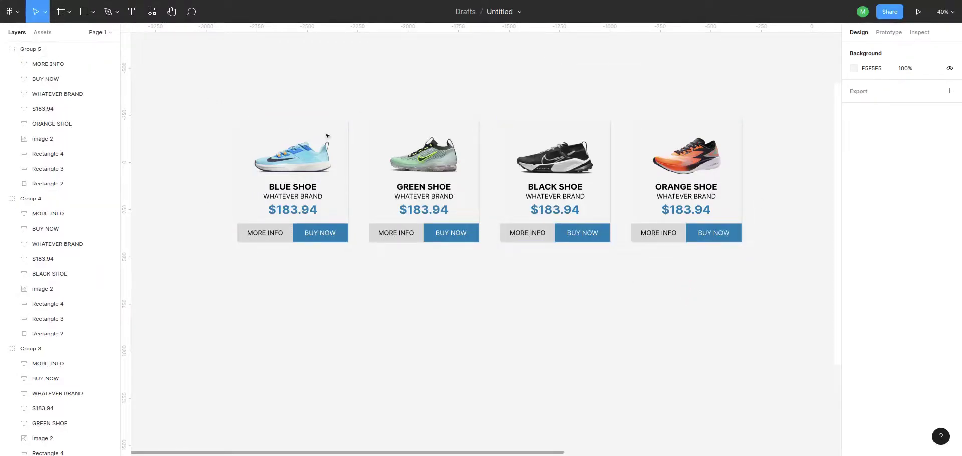
Turn the blue, green, black and orange shoe cards into Component 1's four variants.
drag(207, 98, 760, 259)
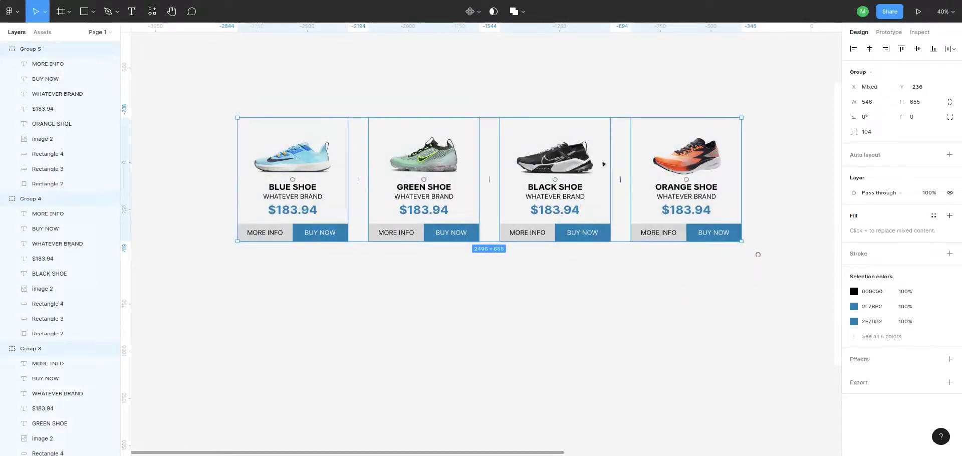
click(479, 11)
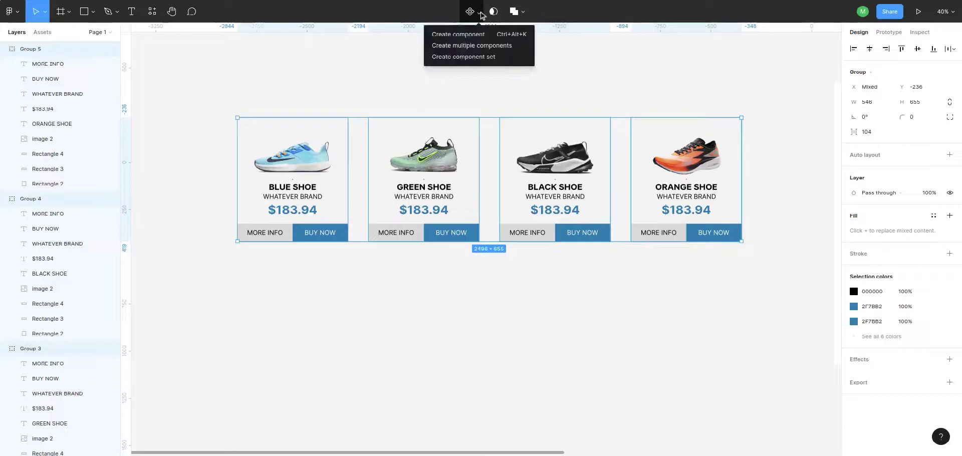
click(477, 57)
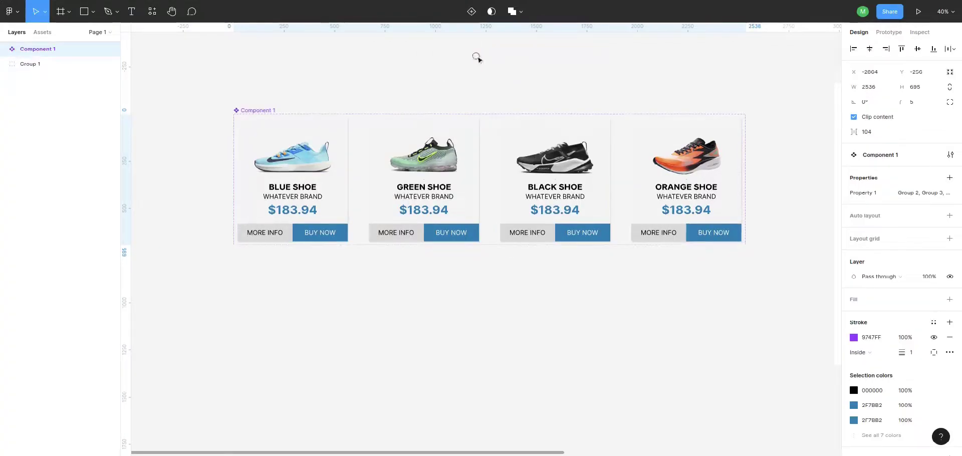
click(691, 166)
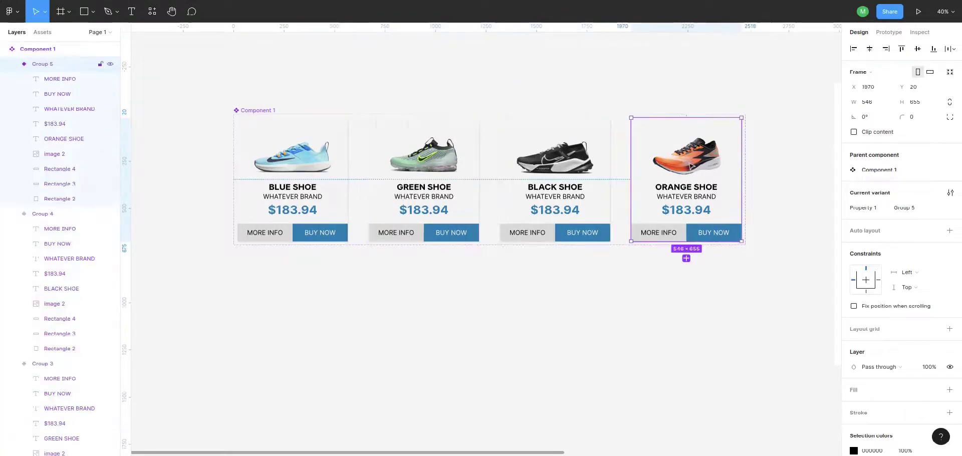
key(shift+Tab)
key(ctrl+minus)
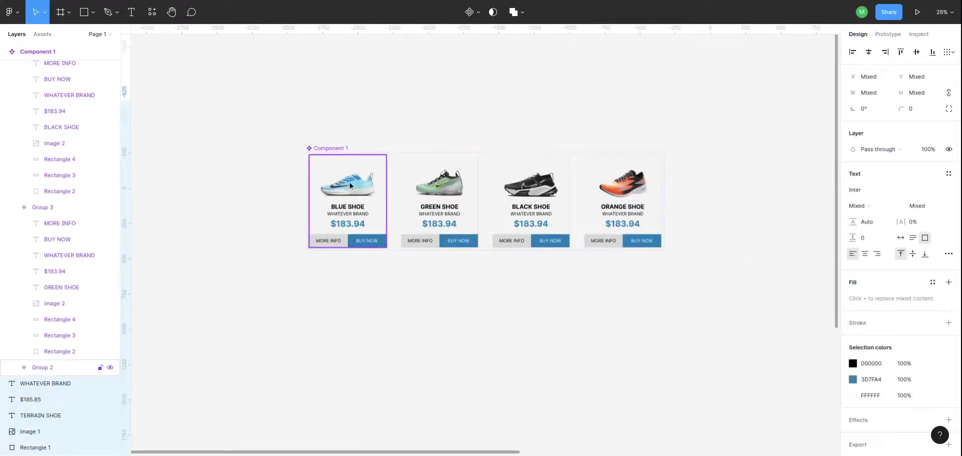
Paste a blue-shoe card instance into the Terrain Shoe frame, placed under the hero boot.
right_click(350, 181)
click(350, 183)
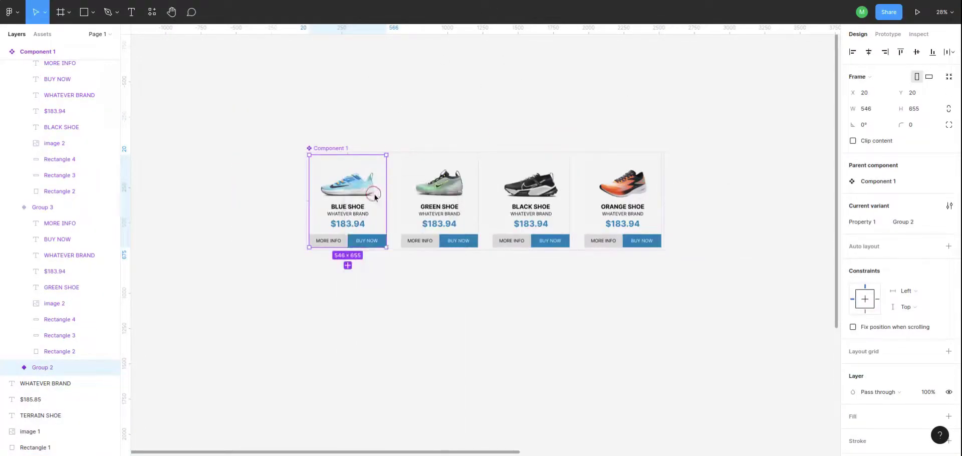
drag(748, 213, 326, 184)
click(326, 185)
click(284, 266)
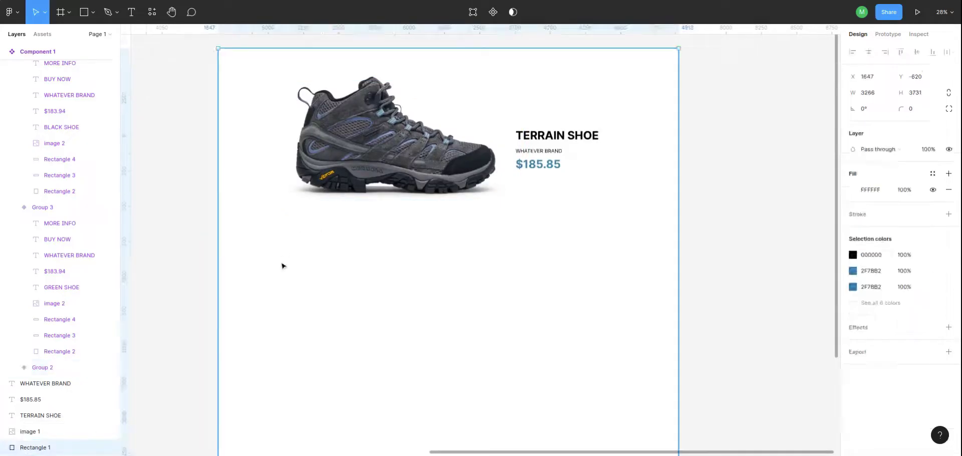
right_click(281, 265)
click(300, 194)
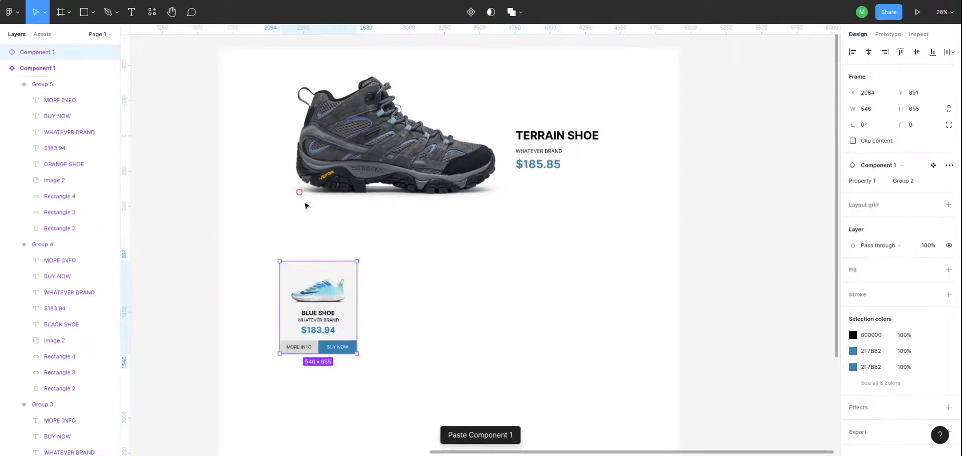
drag(305, 262, 279, 231)
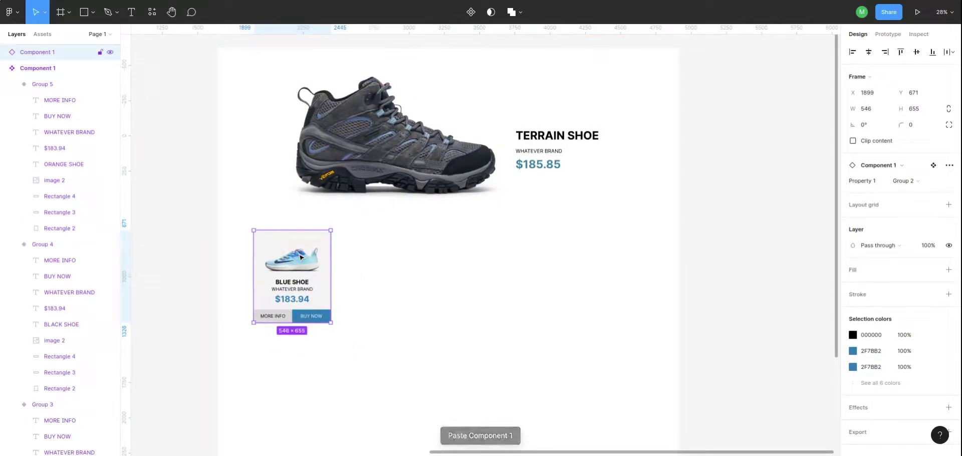
Duplicate the blue-shoe card into a row of four evenly spaced cards.
key(ctrl+d)
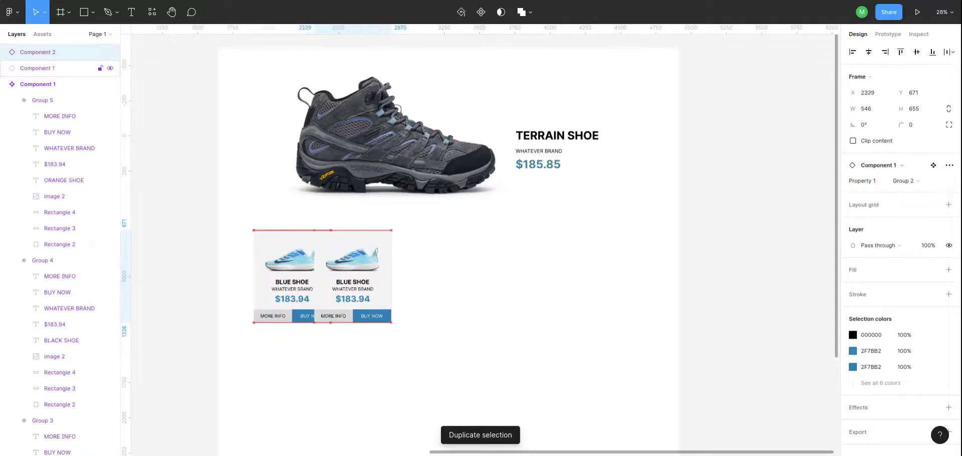
key(shift+Right)
key(shift+Right)
key(shift+Right)
key(shift+Right)
key(shift+Right)
key(shift+Right)
key(shift+Right)
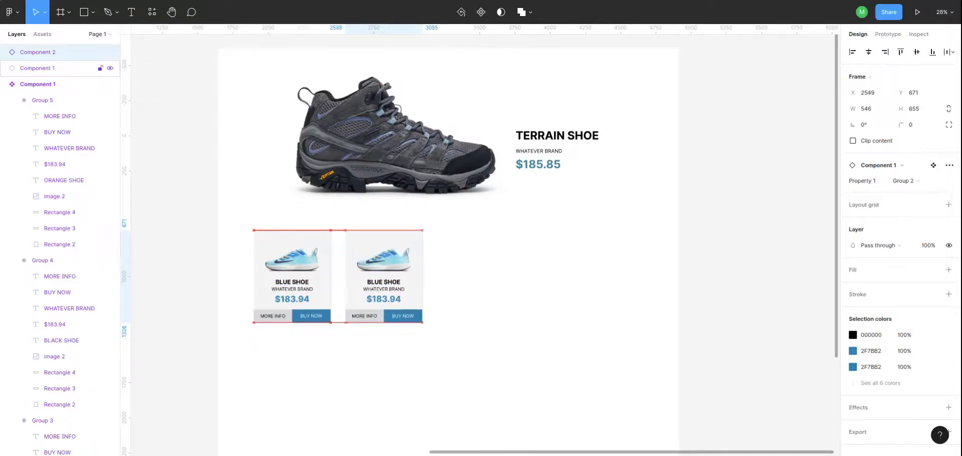
key(shift+Right)
key(shift+Right)
key(shift+Right)
key(ctrl+d)
key(ctrl+d)
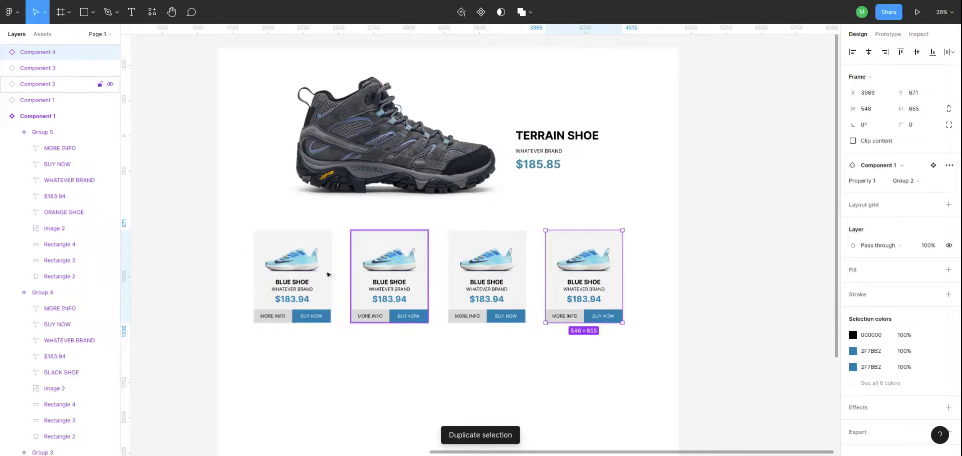
shift+click(511, 277)
shift+click(292, 271)
scroll(491, 257, down, 2)
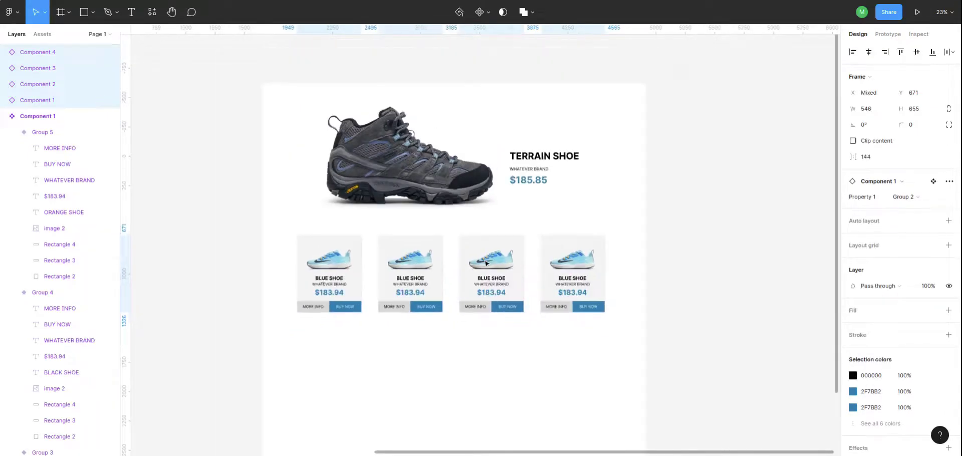
Duplicate the row twice below to form a four-by-three card grid.
key(ctrl+d)
key(shift+Down)
key(shift+Down)
key(shift+Down)
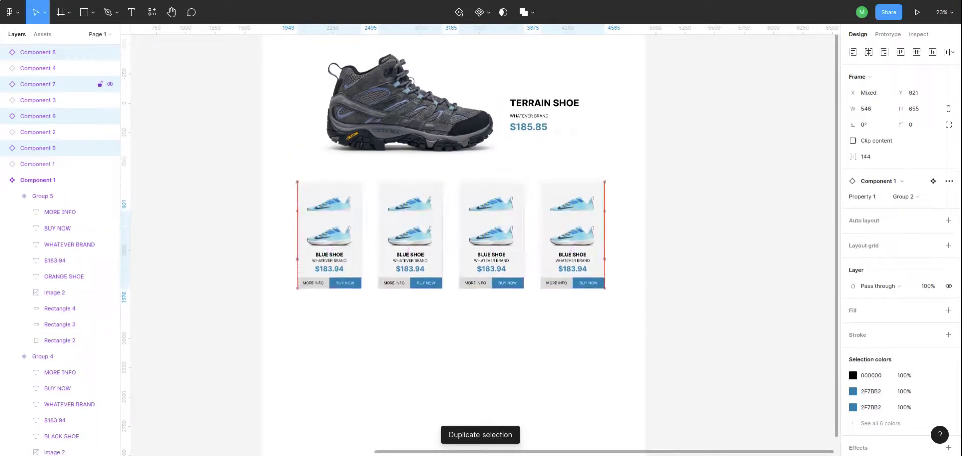
key(shift+Down)
key(shift+Down)
key(shift+Down)
key(shift+Down)
key(shift+Down)
key(shift+Down)
key(ctrl+d)
key(shift+Down)
key(shift+Down)
key(shift+Down)
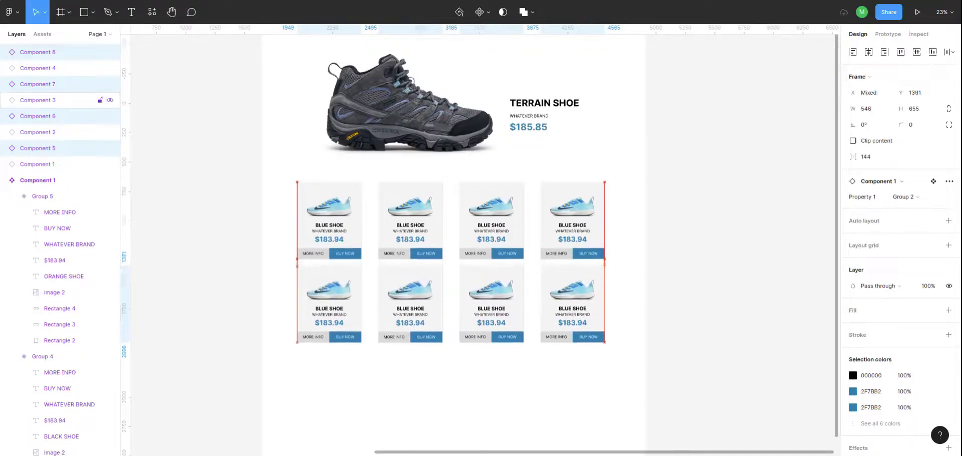
key(shift+Down)
key(shift+Down)
key(shift+Down)
click(689, 257)
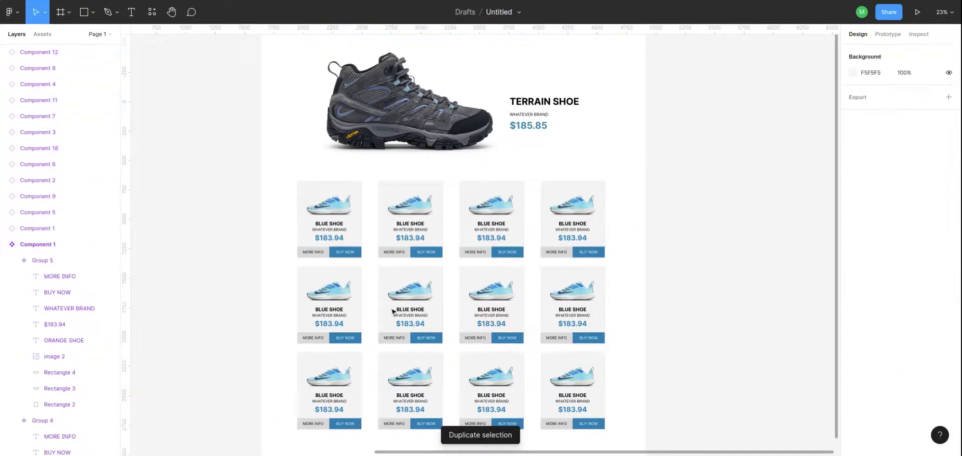
Move the Component 1 set closer to the Terrain Shoe page frame.
scroll(428, 246, down, 2)
scroll(350, 201, left, 5)
scroll(250, 150, down, 2)
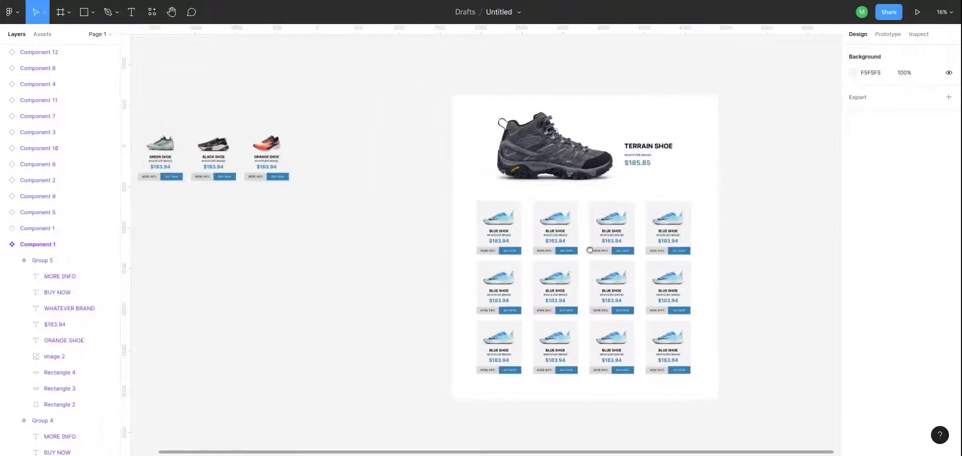
drag(146, 143, 269, 160)
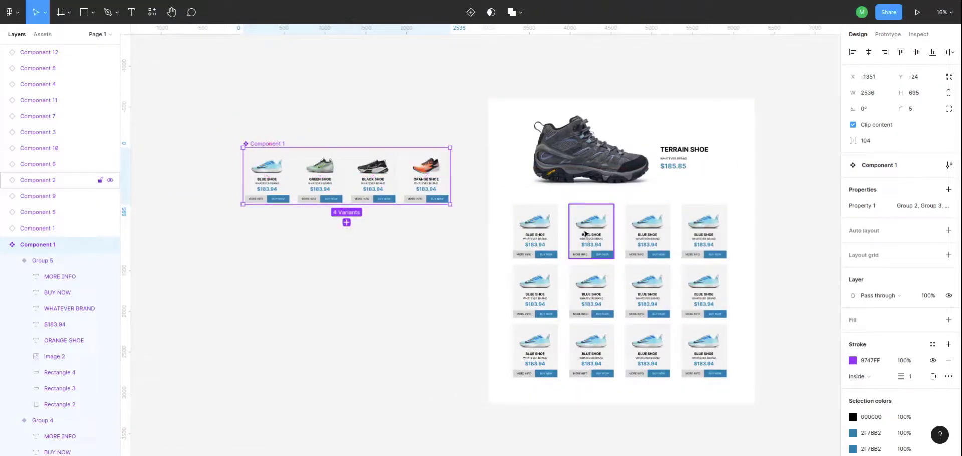
Switch three grid cards to the green shoe variant (Property 1: Group 2).
click(601, 253)
shift+click(534, 291)
shift+click(704, 351)
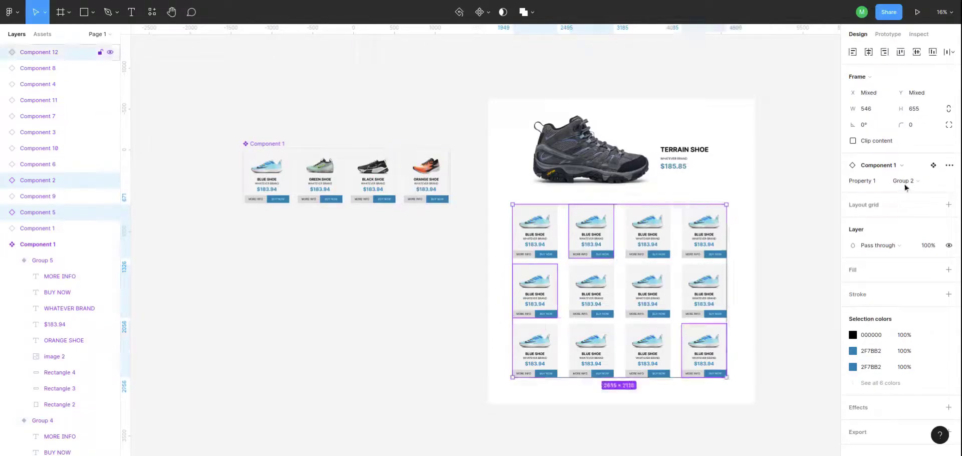
click(905, 184)
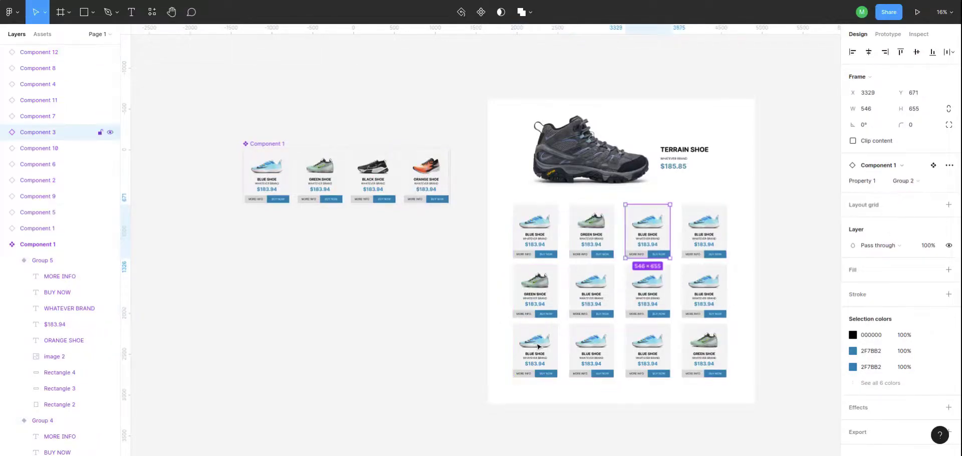
click(648, 236)
Switch three more grid cards to the black shoe variant (Group 4).
shift+click(535, 351)
shift+click(699, 293)
click(905, 181)
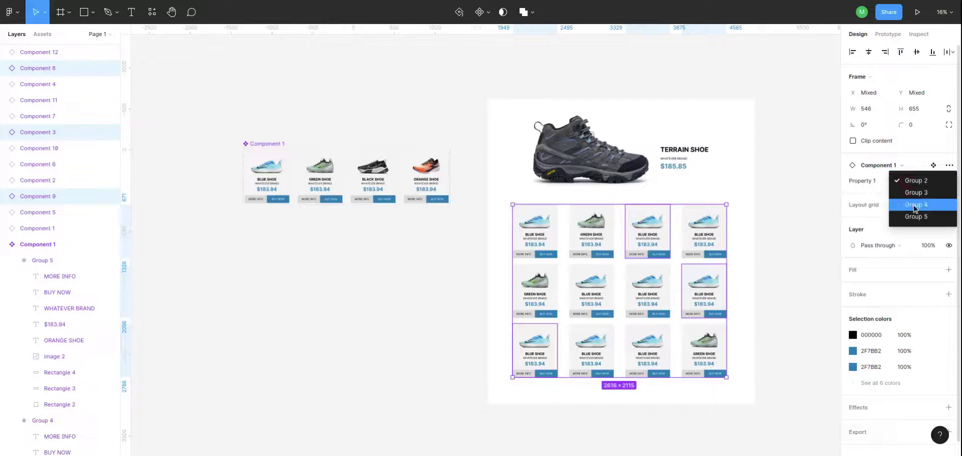
click(914, 203)
Switch another three grid cards to the orange shoe variant (Group 5).
click(647, 293)
shift+click(593, 346)
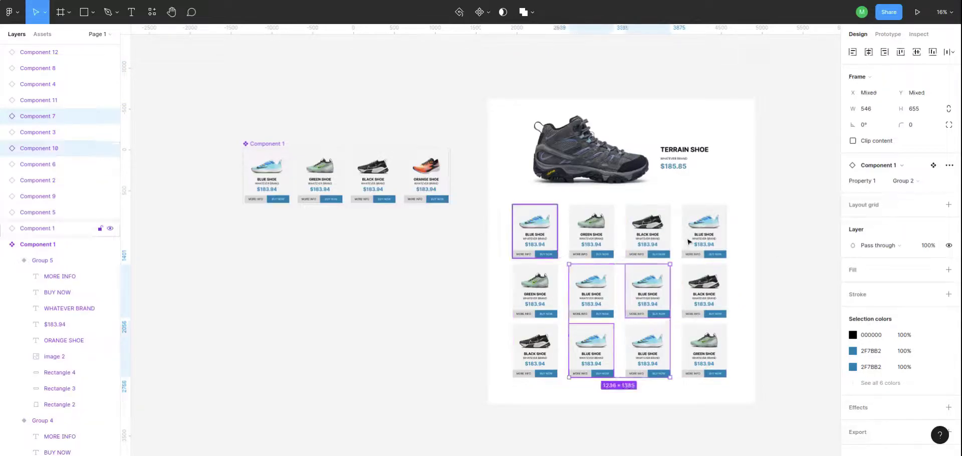
shift+click(694, 238)
click(906, 180)
click(914, 216)
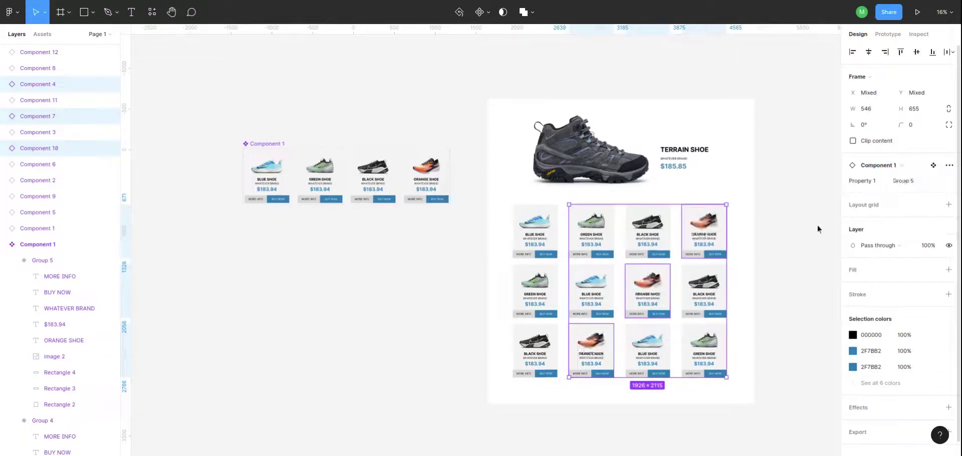
click(796, 227)
scroll(739, 270, up, 2)
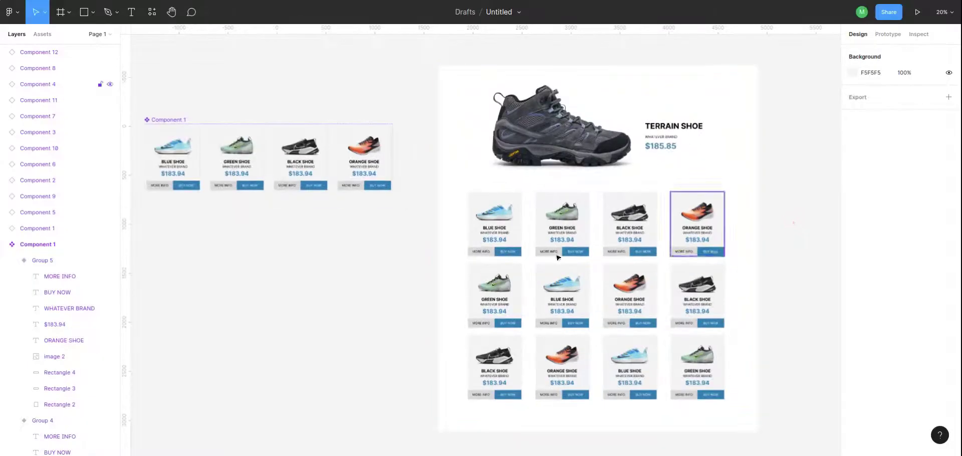